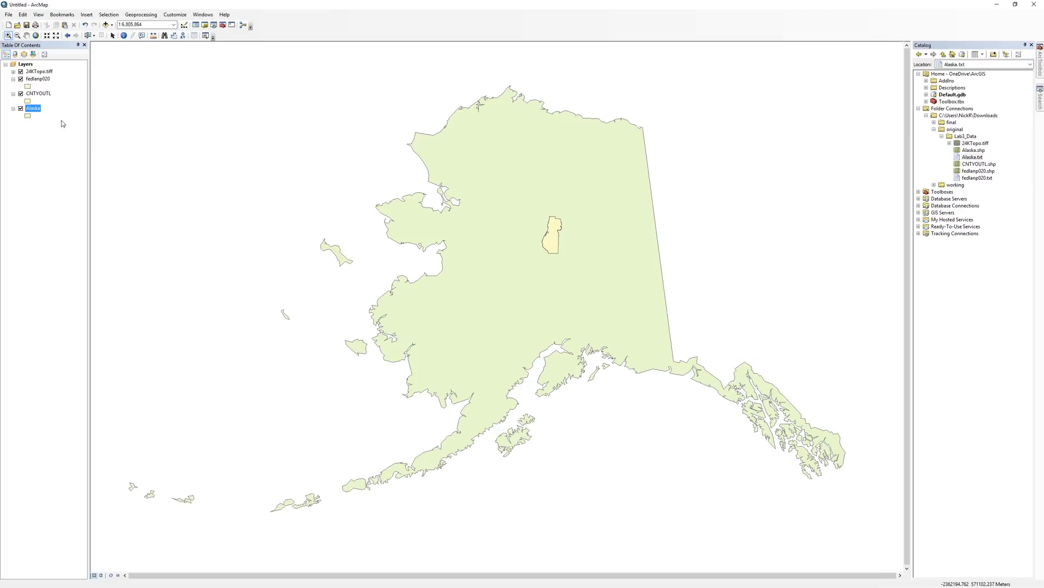
Set the Layers data frame's coordinate system to Projected > UTM > WGS 1984 > Zone 10N
right_click(26, 64)
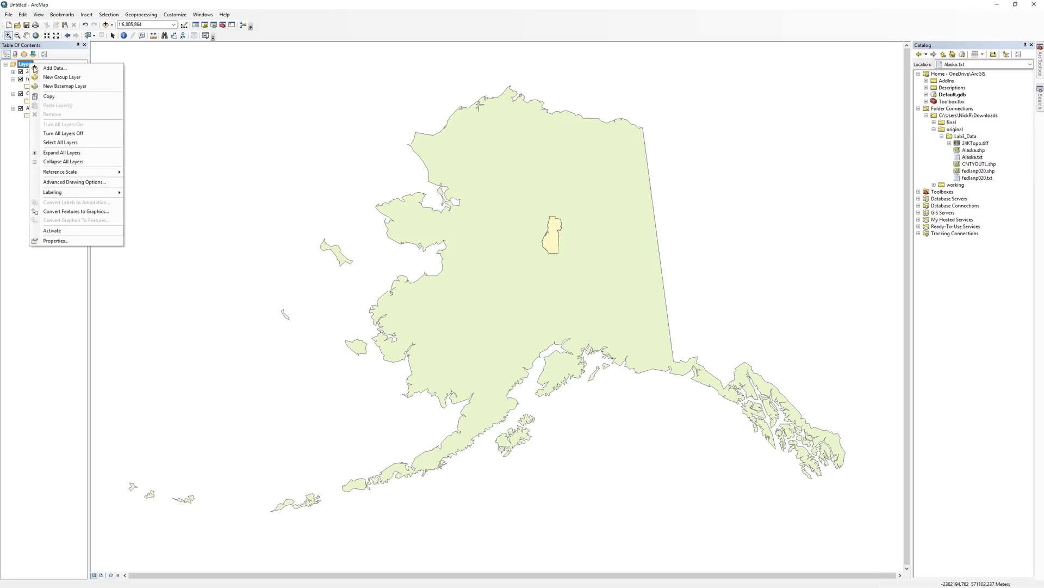
click(67, 241)
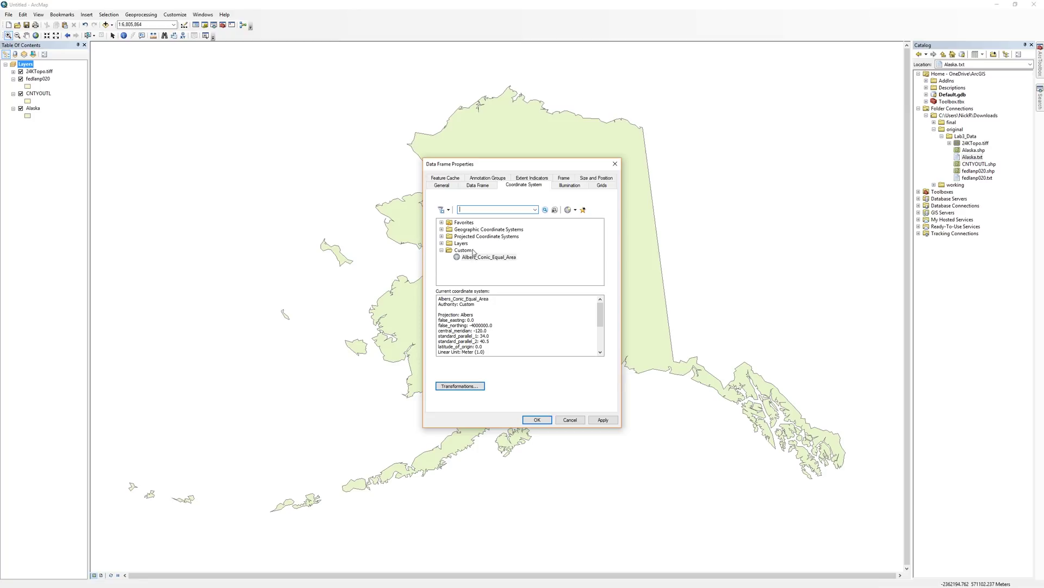
click(441, 235)
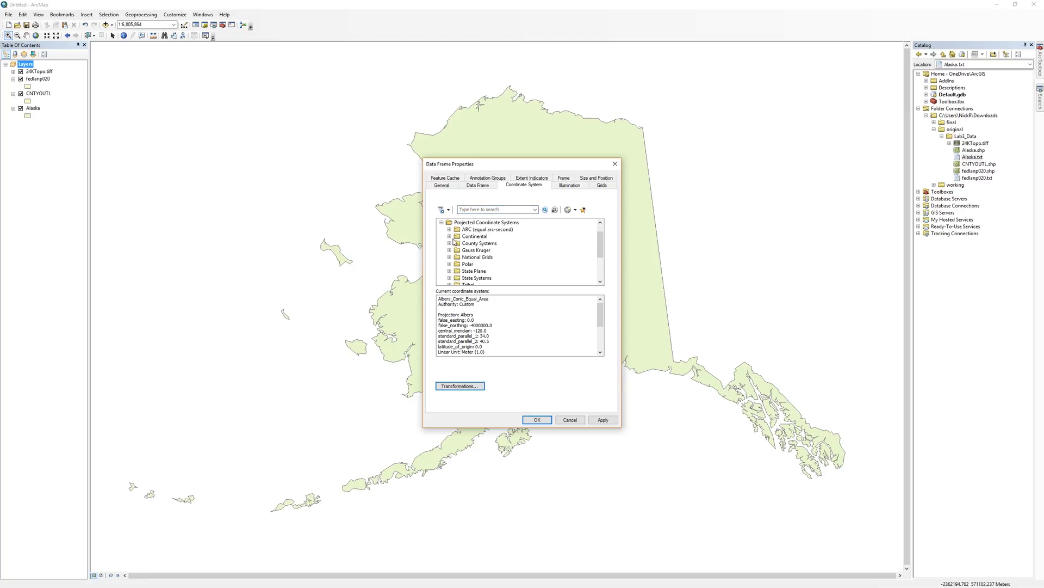
scroll(453, 243, down, 1)
click(450, 272)
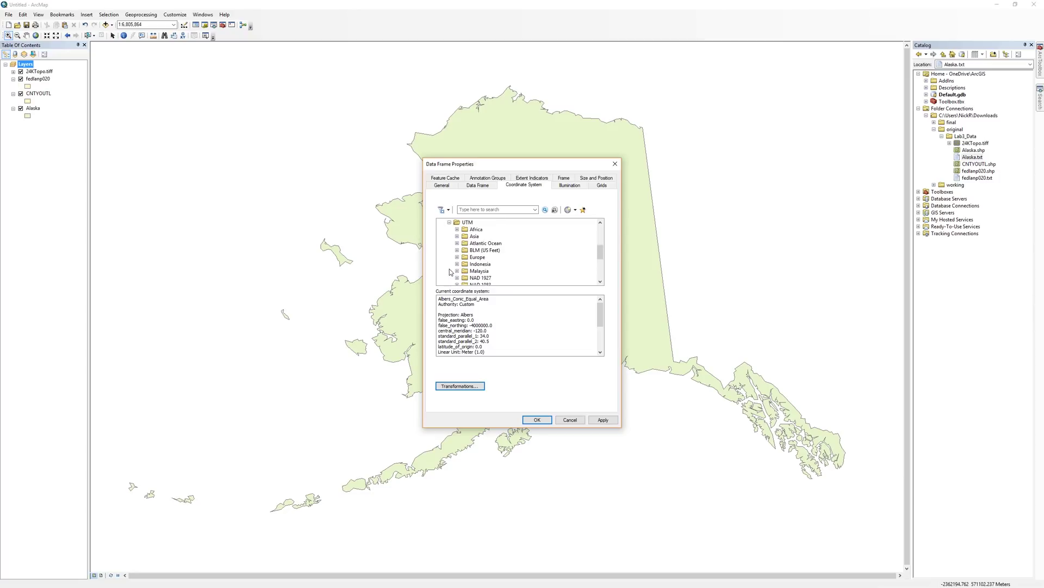
scroll(460, 262, down, 1)
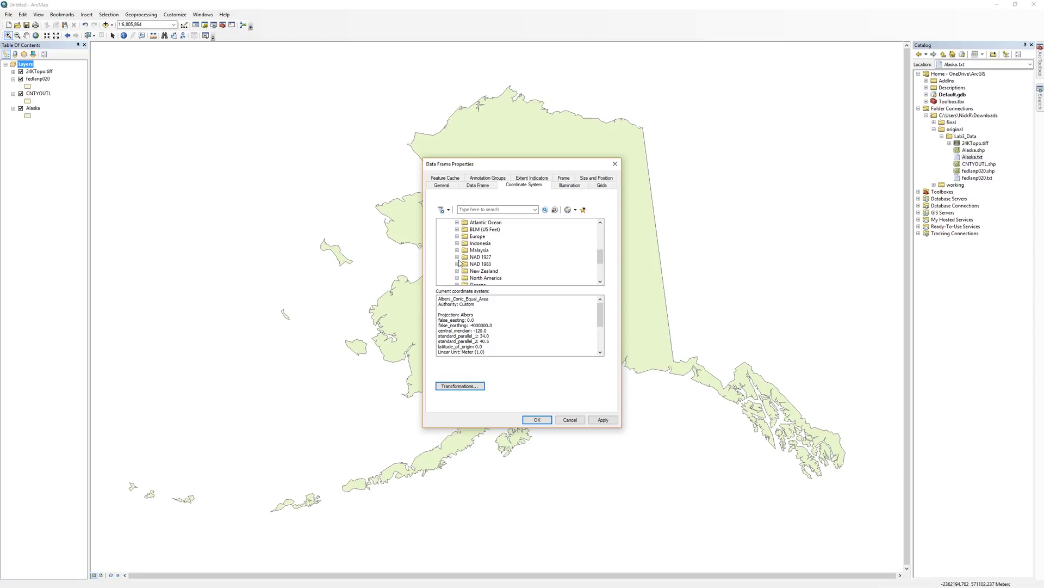
scroll(459, 262, down, 1)
scroll(461, 263, down, 1)
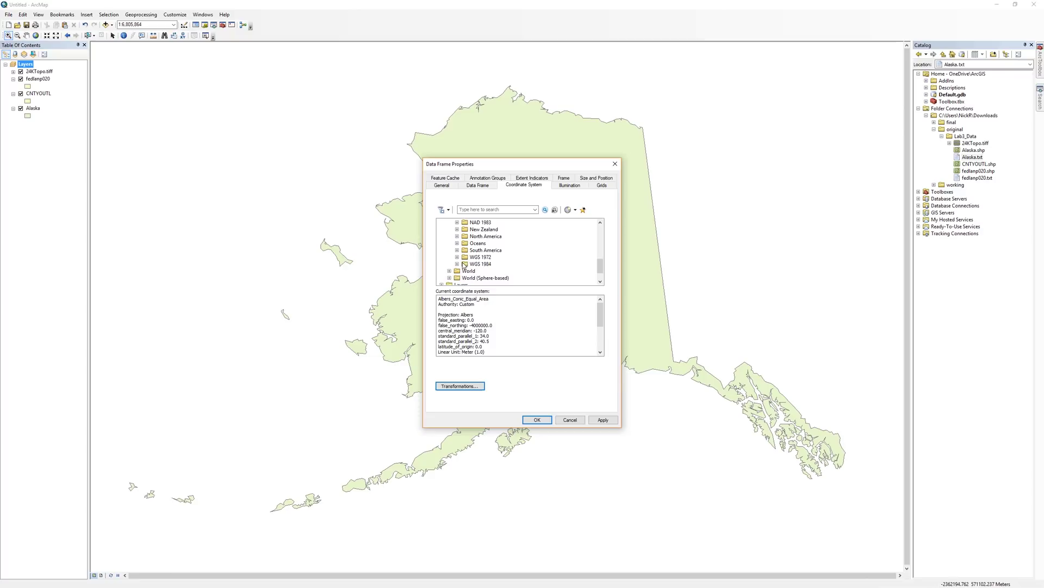
click(458, 264)
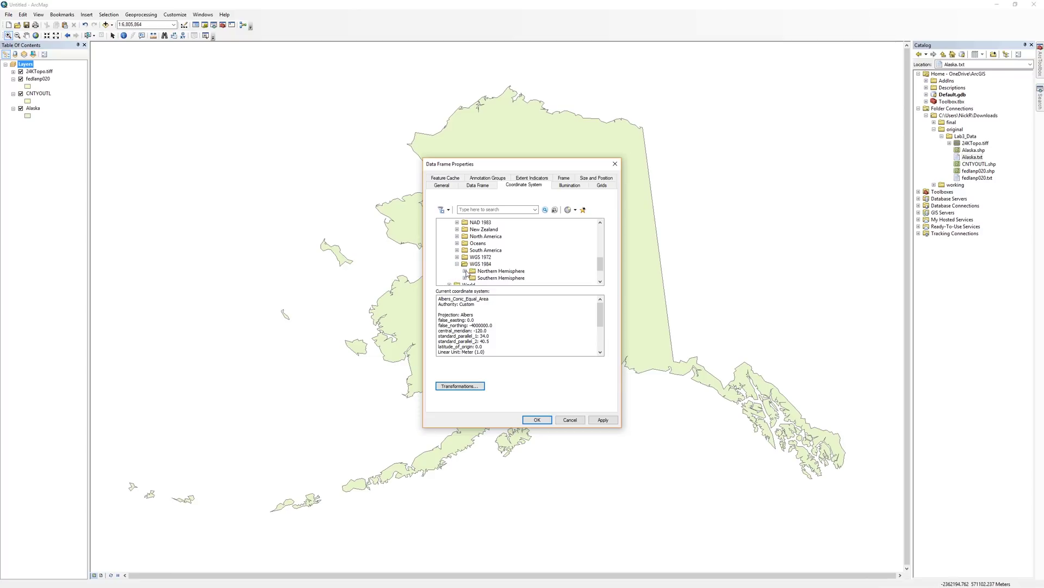
click(466, 272)
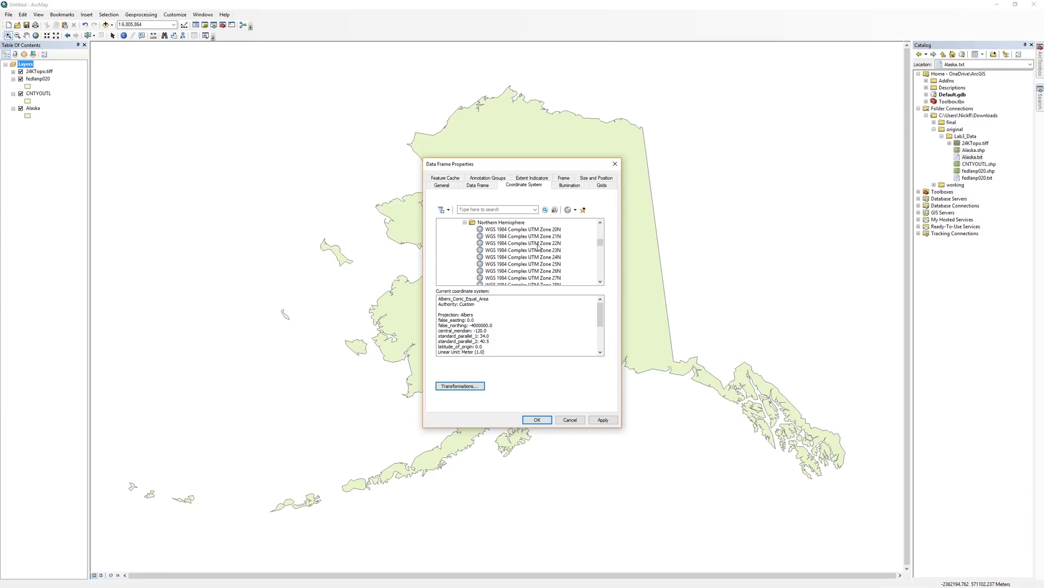
scroll(537, 248, down, 3)
scroll(538, 248, down, 3)
scroll(539, 248, down, 3)
scroll(538, 248, down, 3)
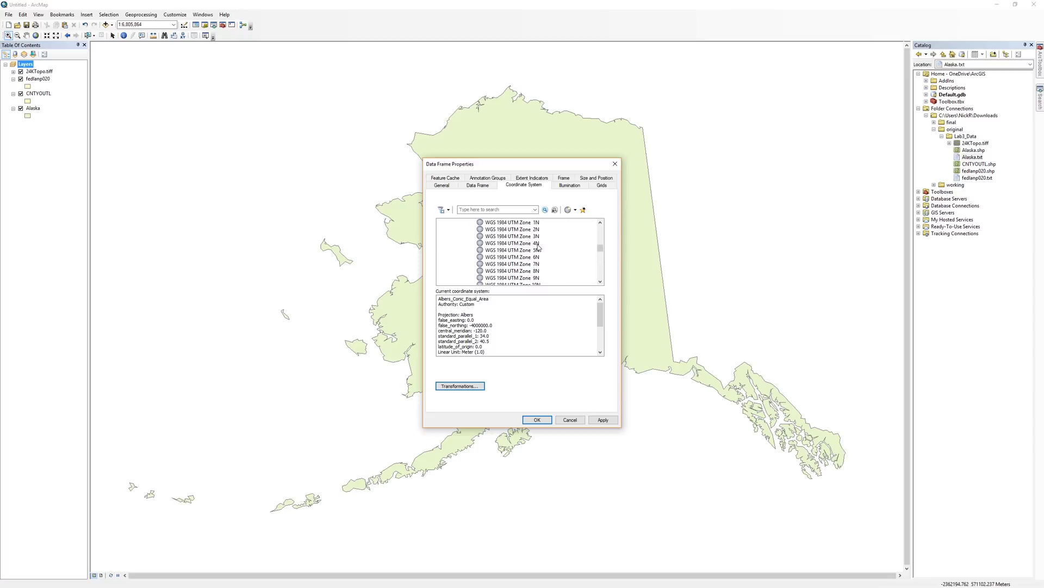
scroll(538, 247, down, 1)
click(515, 264)
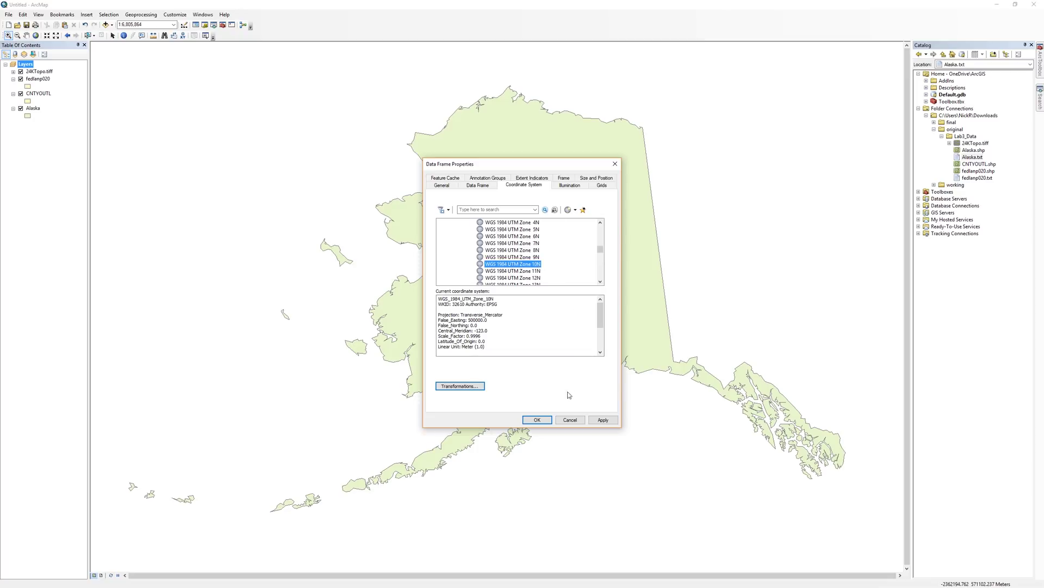
click(537, 419)
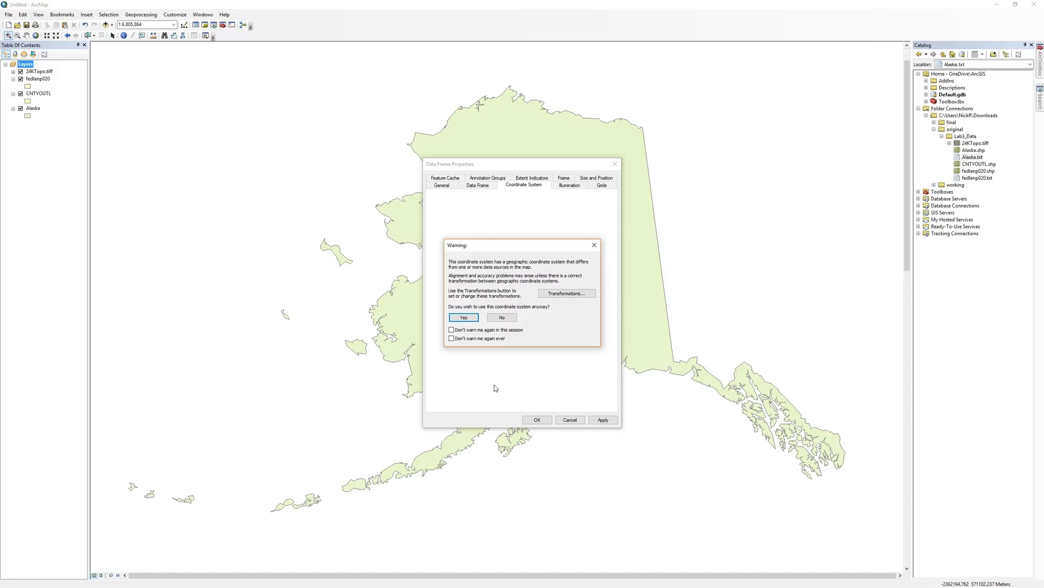
Accept the differing geographic coordinate system warning so Zone 10N is applied
click(464, 318)
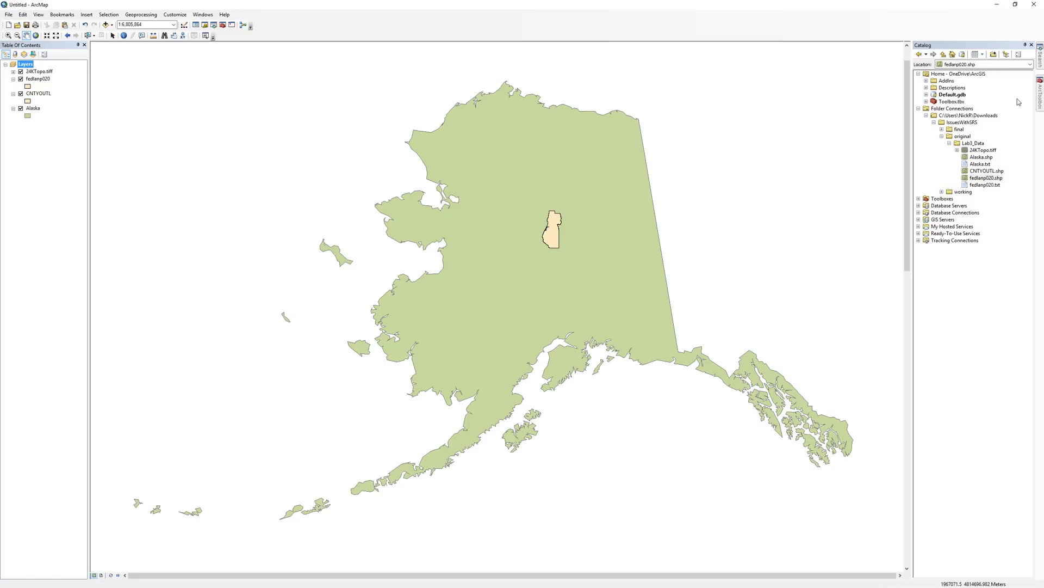
Open the Define Projection tool from Data Management > Projections and Transformations
double_click(927, 97)
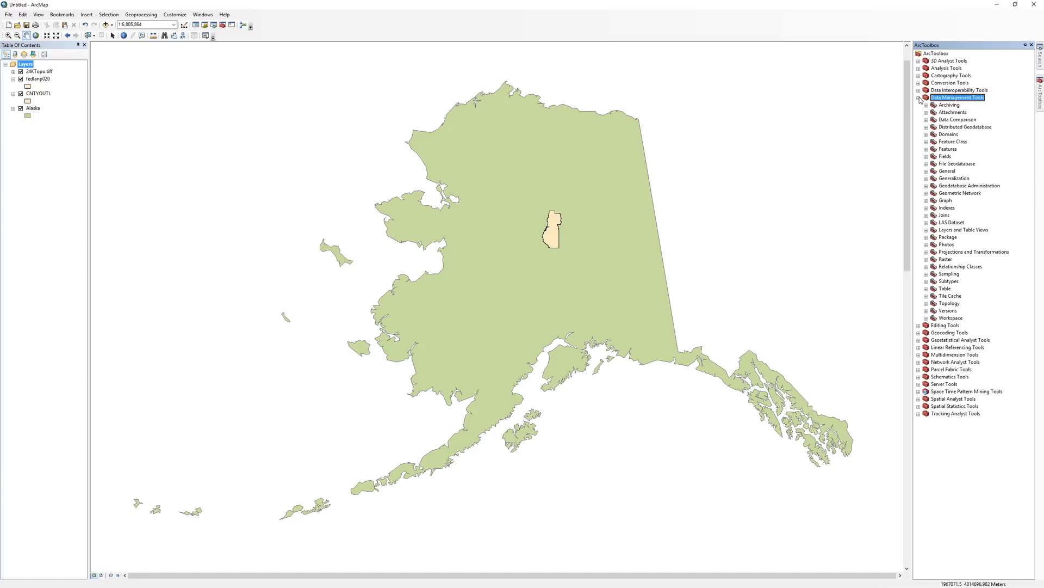
click(926, 252)
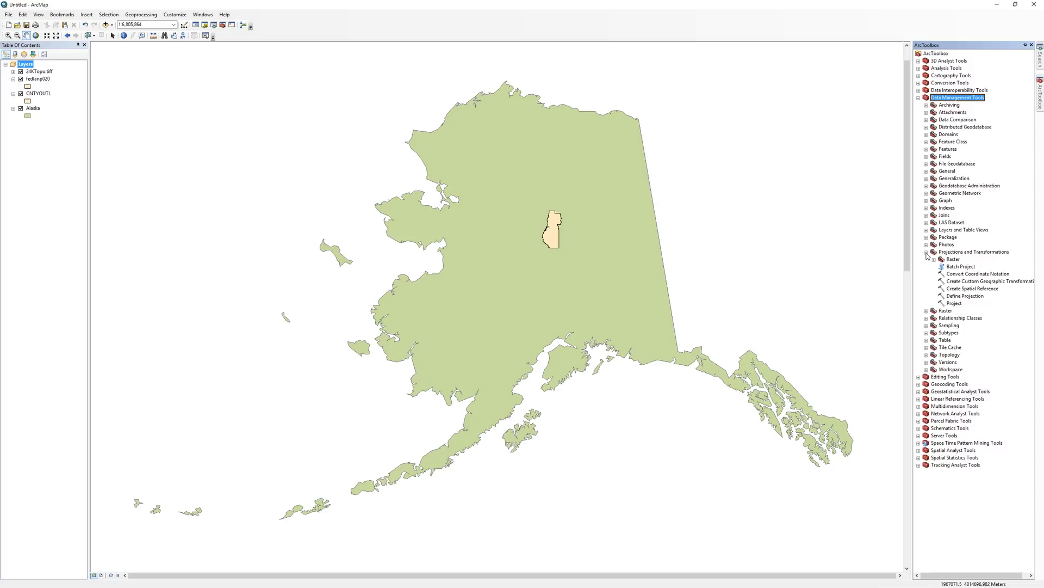
click(961, 296)
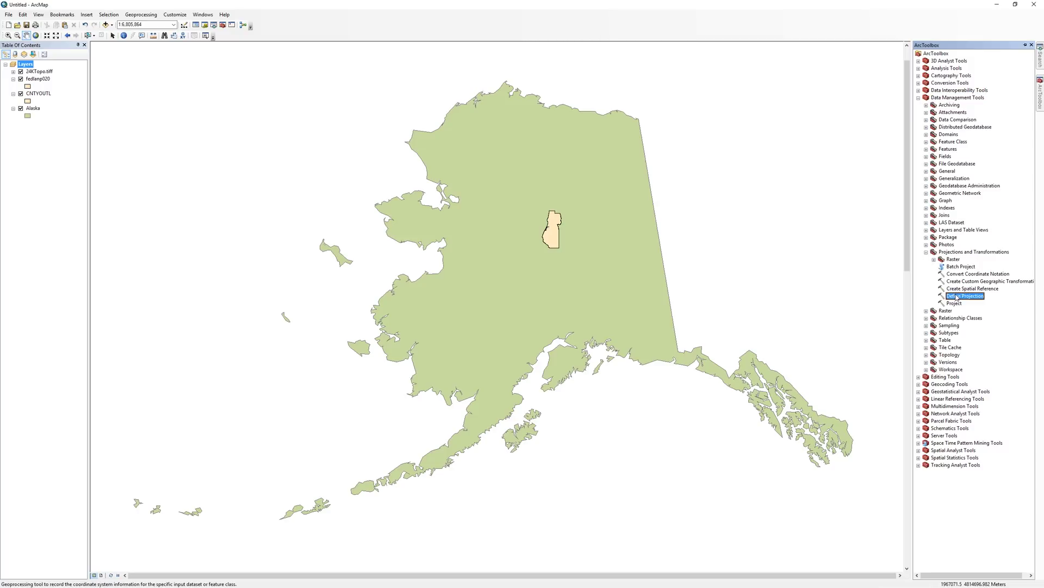
double_click(963, 295)
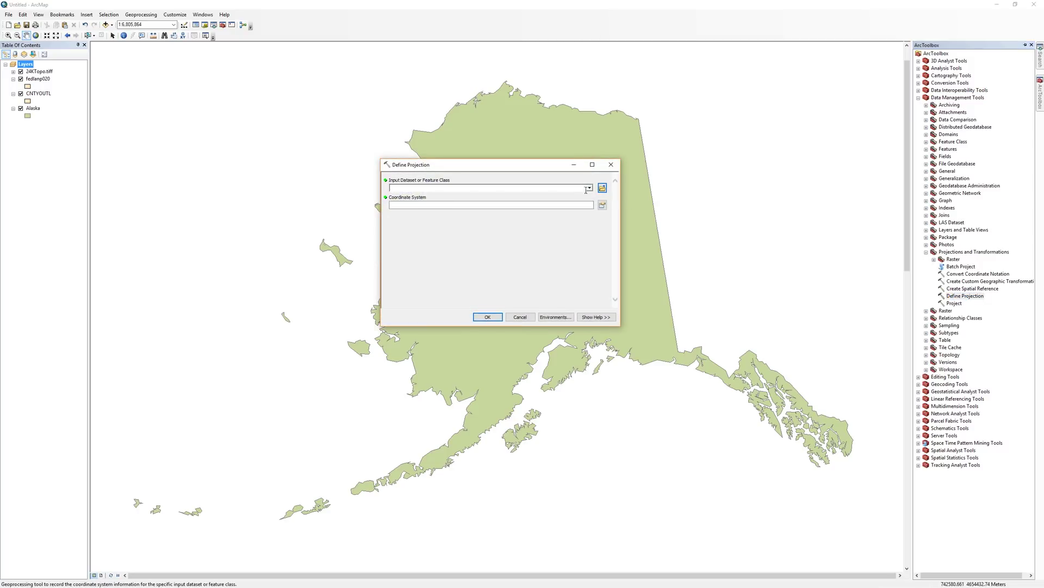
Define fedlanp020's coordinate system as Geographic North America NAD 1983
click(589, 189)
click(431, 203)
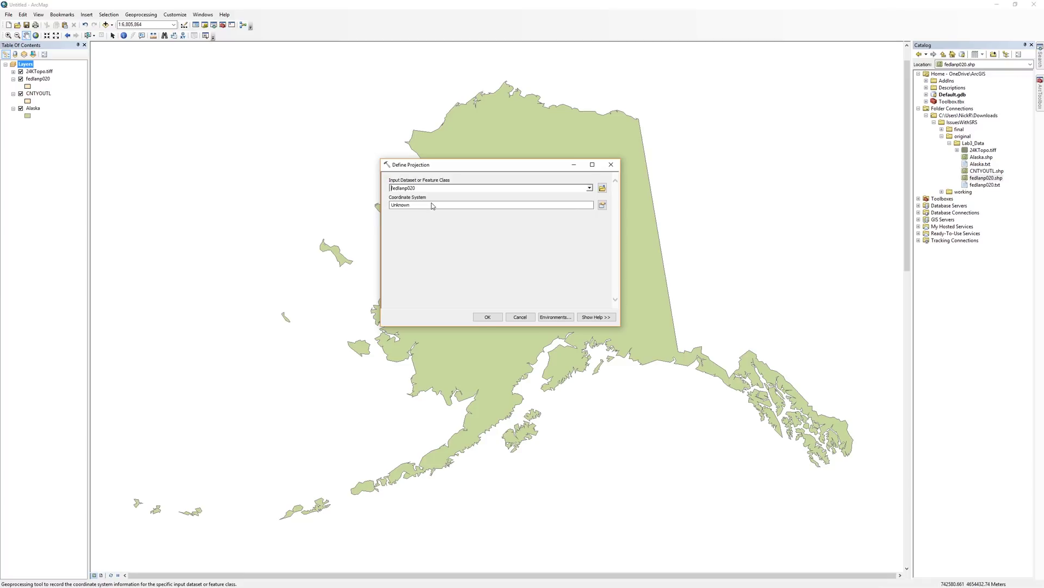
click(602, 205)
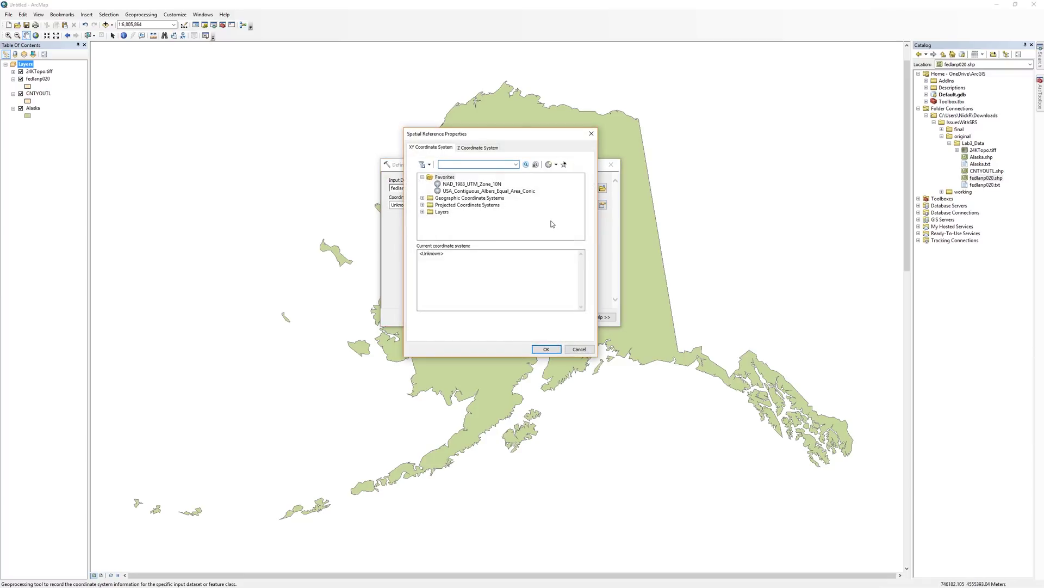
double_click(470, 199)
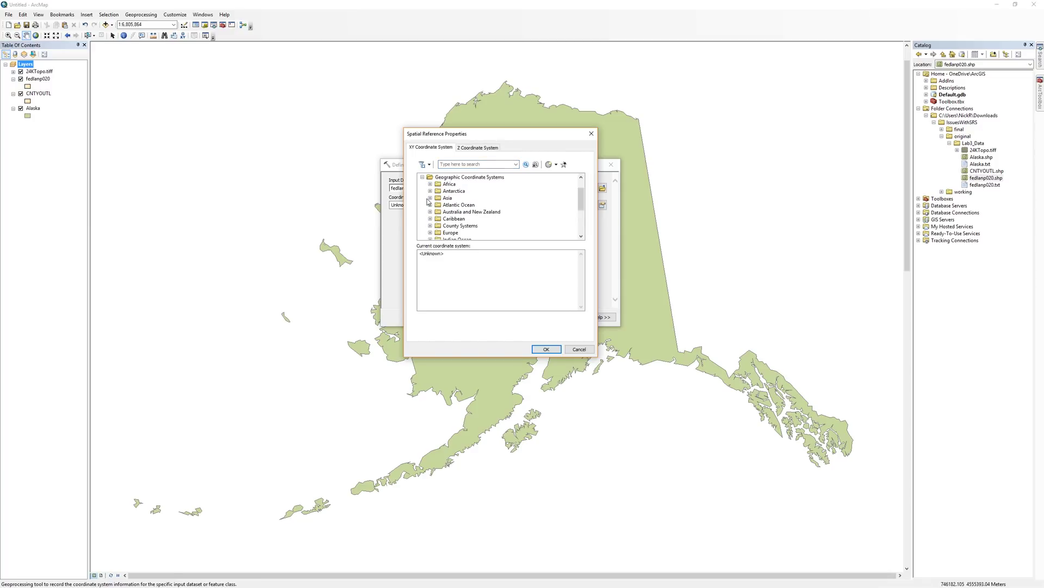
scroll(429, 202, down, 1)
click(430, 228)
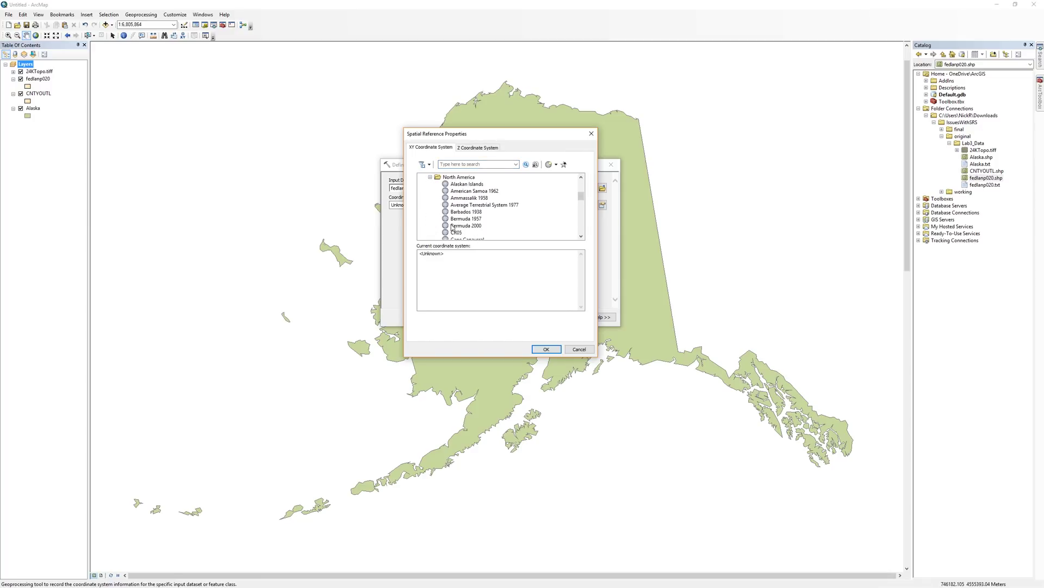
scroll(454, 227, down, 2)
scroll(463, 220, down, 2)
scroll(474, 216, down, 2)
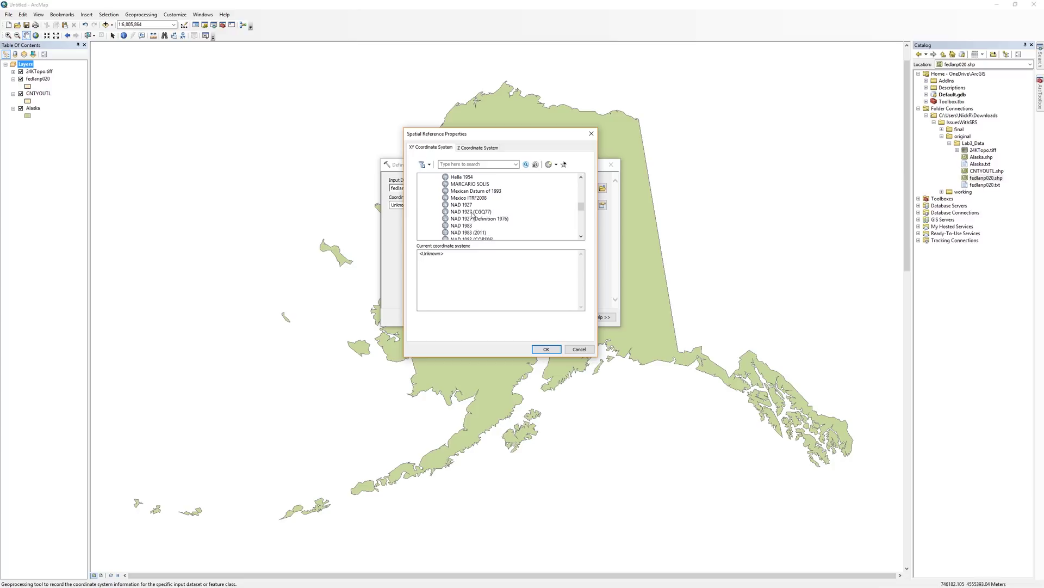
click(472, 226)
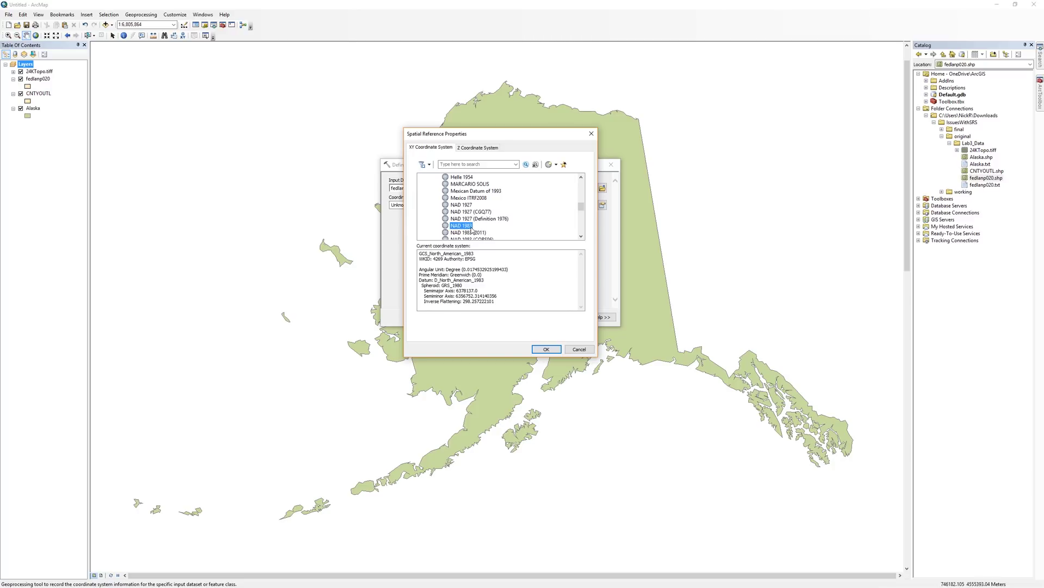
click(545, 349)
click(488, 317)
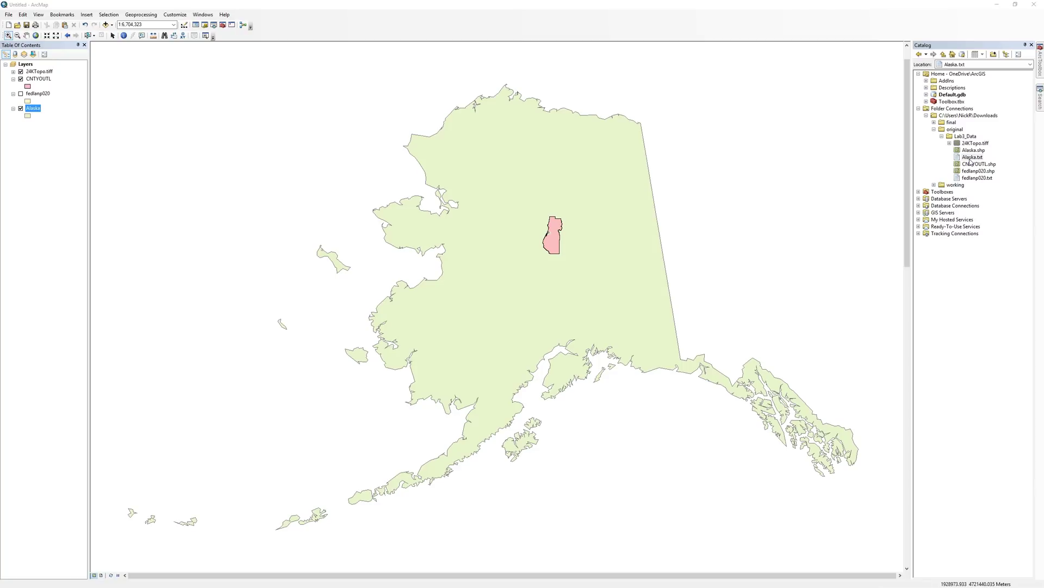
Open Alaska.txt, highlight the NAD 83 datum value, then close Notepad
double_click(972, 157)
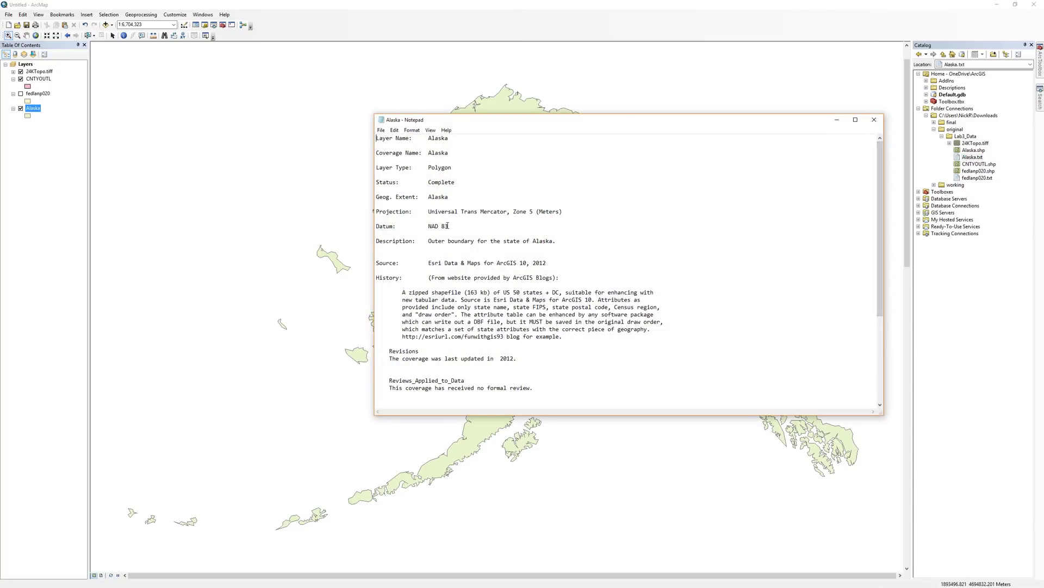
mouse_move(448, 226)
mouse_down()
mouse_move(432, 226)
mouse_move(570, 214)
mouse_up()
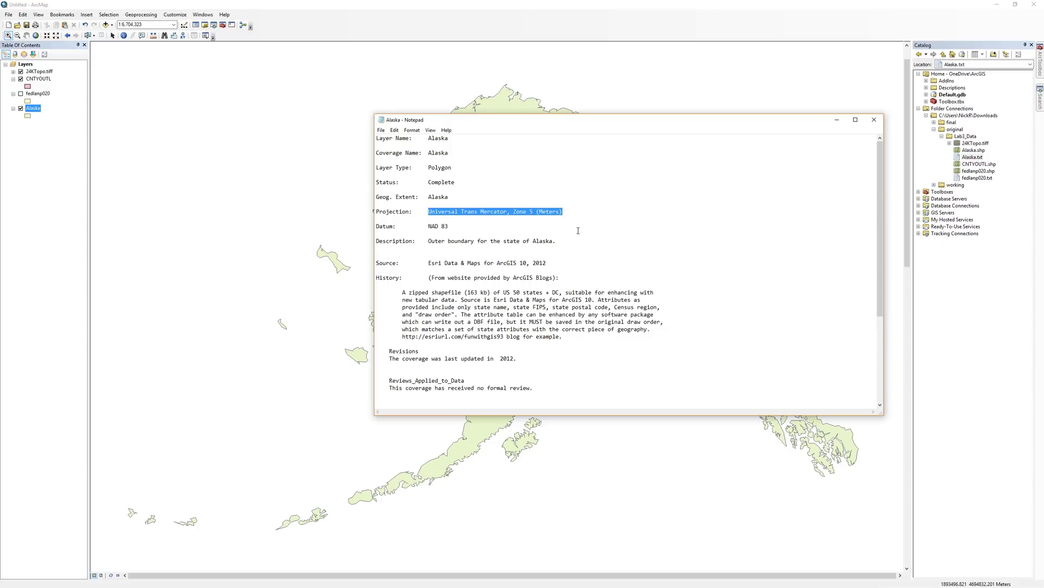
click(874, 120)
Define the Alaska layer's projection as NAD 1983 UTM Zone 5N
click(1041, 64)
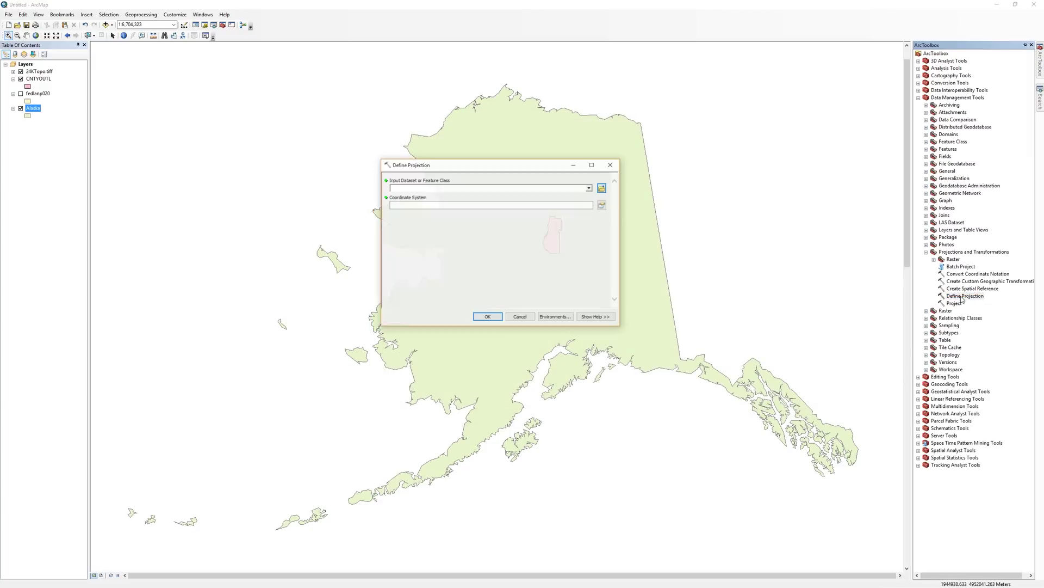
click(588, 188)
click(414, 218)
click(601, 221)
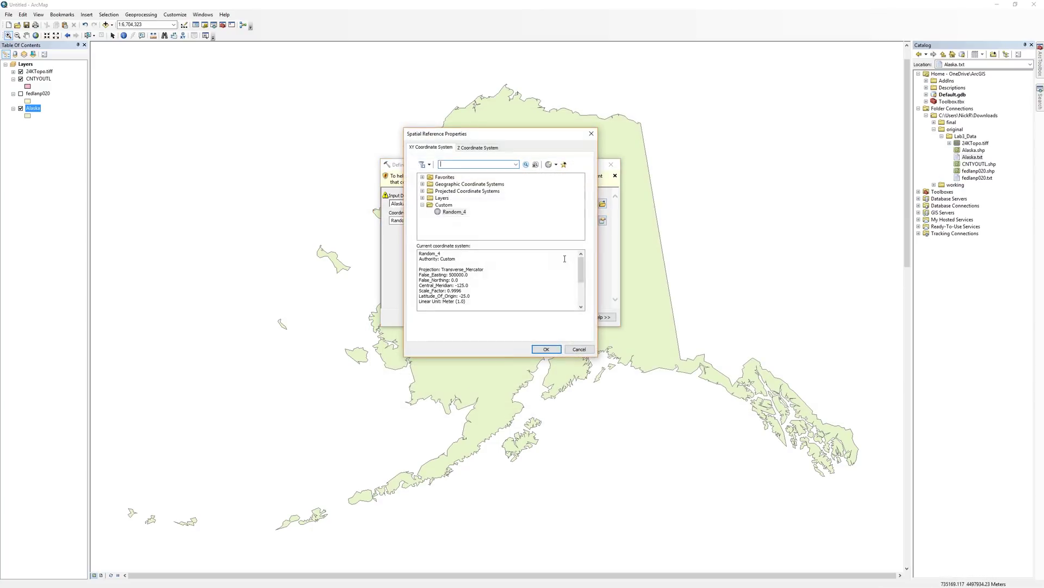
click(422, 191)
scroll(464, 210, down, 1)
scroll(464, 210, down, 1)
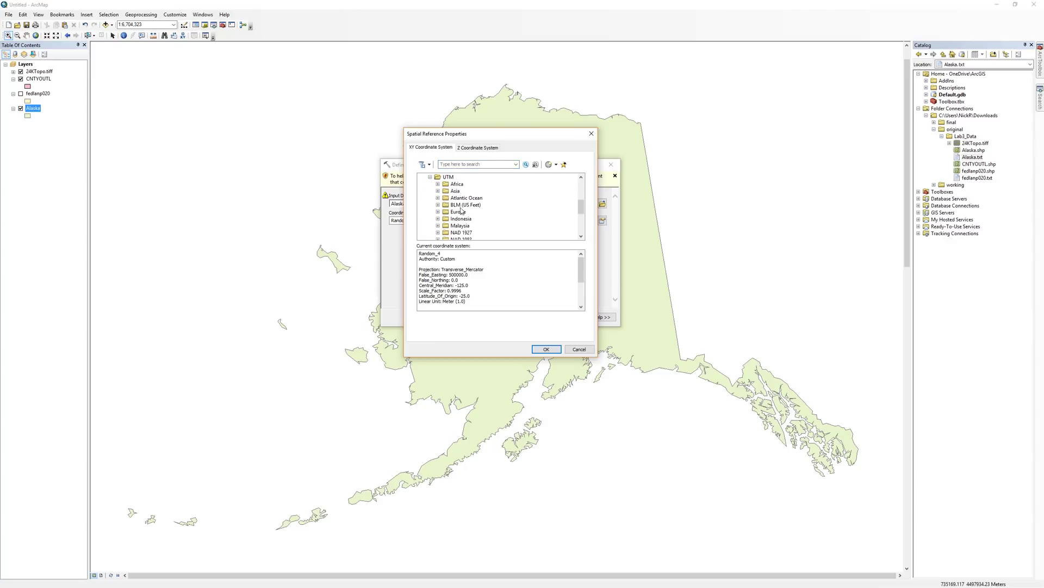
scroll(465, 211, down, 1)
click(438, 218)
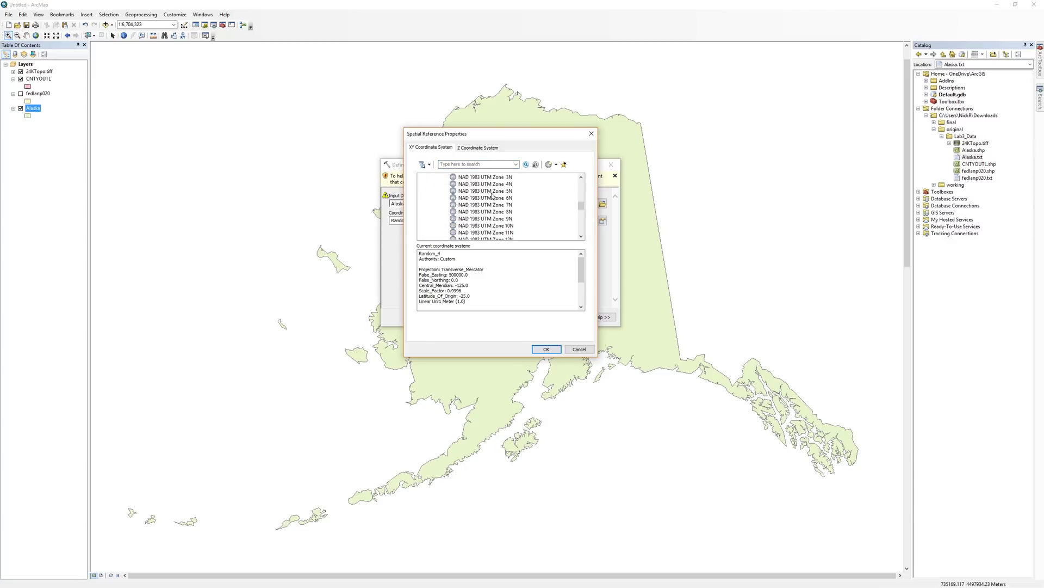
click(482, 212)
click(546, 348)
click(488, 315)
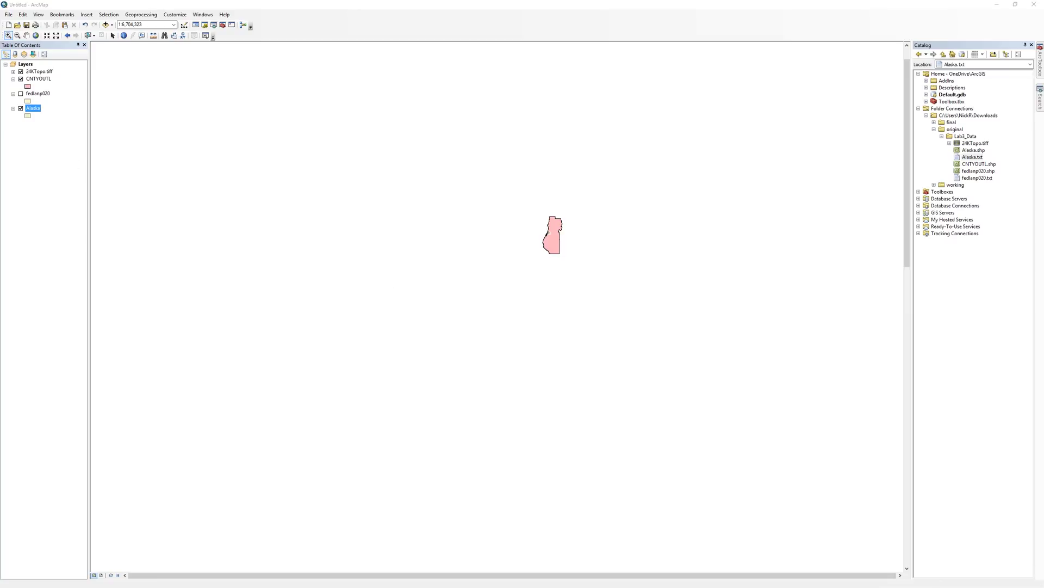
Zoom to the Alaska layer, show full extent, and turn on fedlanp020
right_click(36, 109)
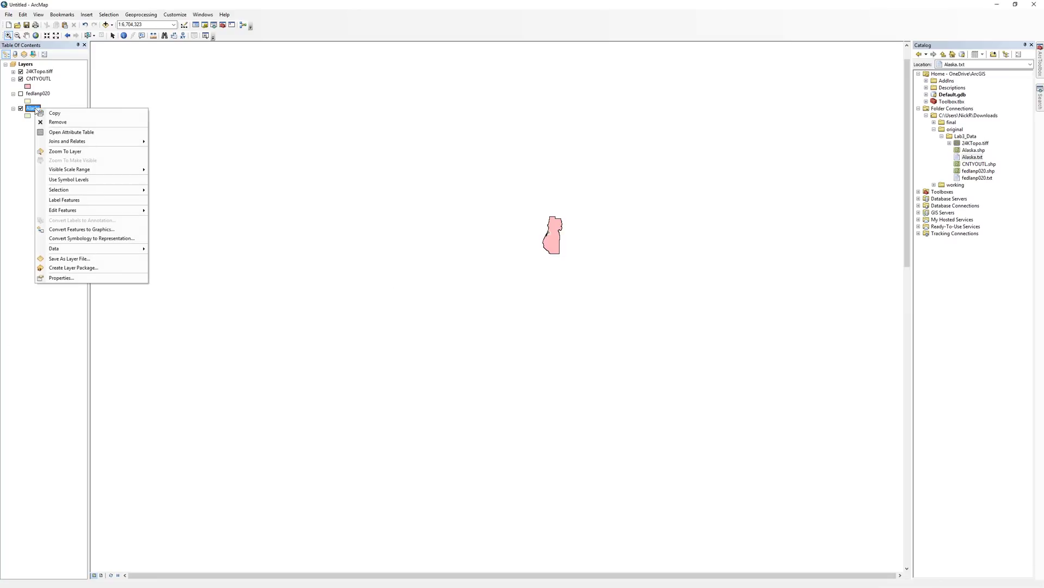
click(59, 152)
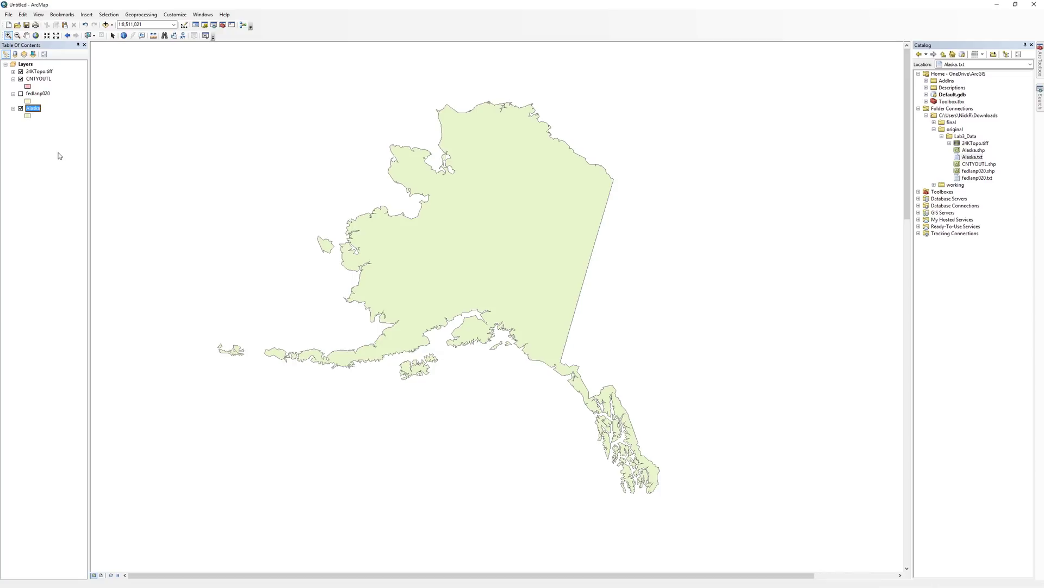
click(36, 36)
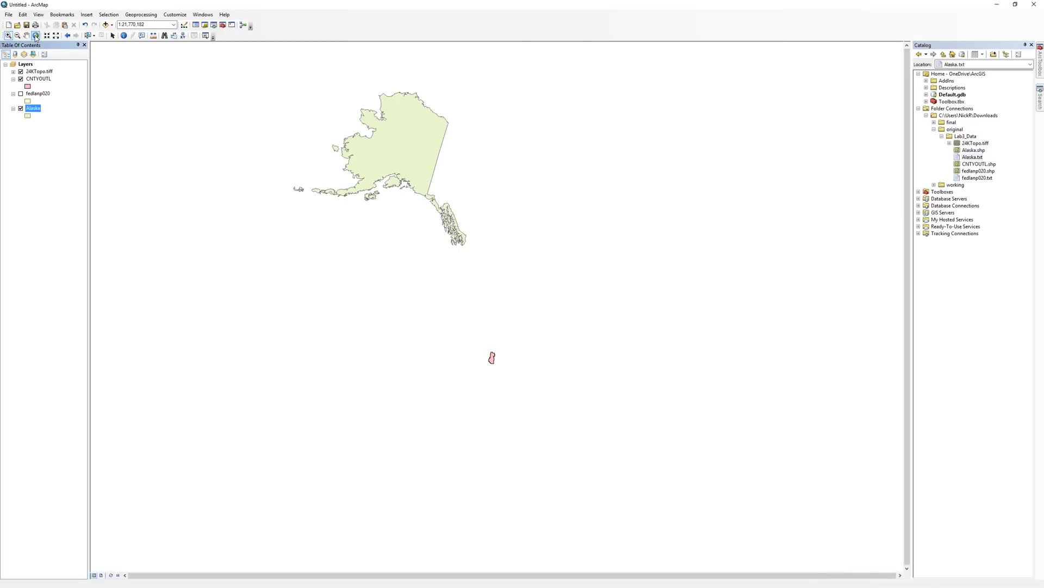
click(21, 93)
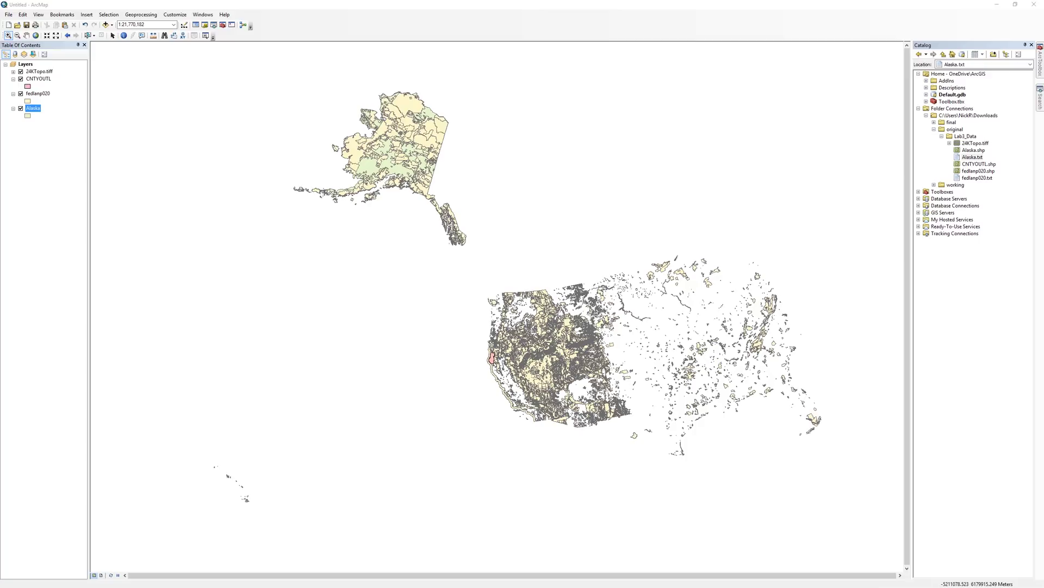
Open Project Raster under Projections and Transformations > Raster in ArcToolbox
click(1041, 67)
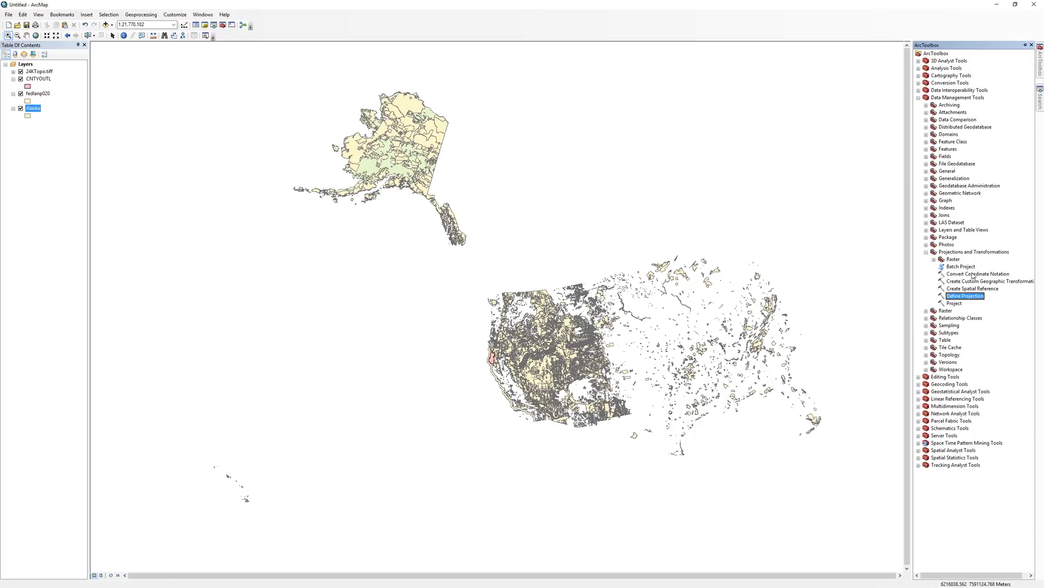
click(934, 260)
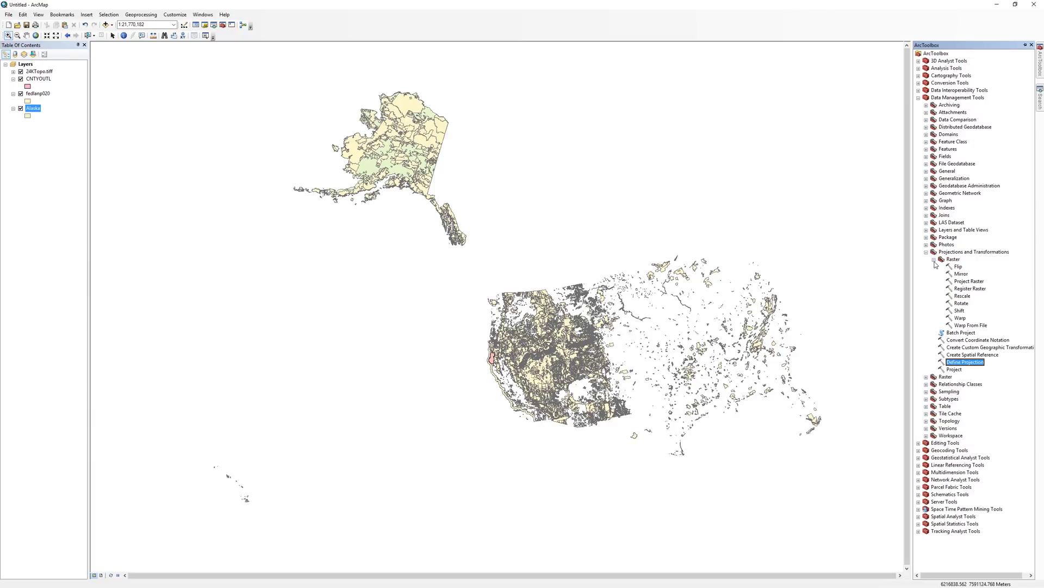
click(963, 280)
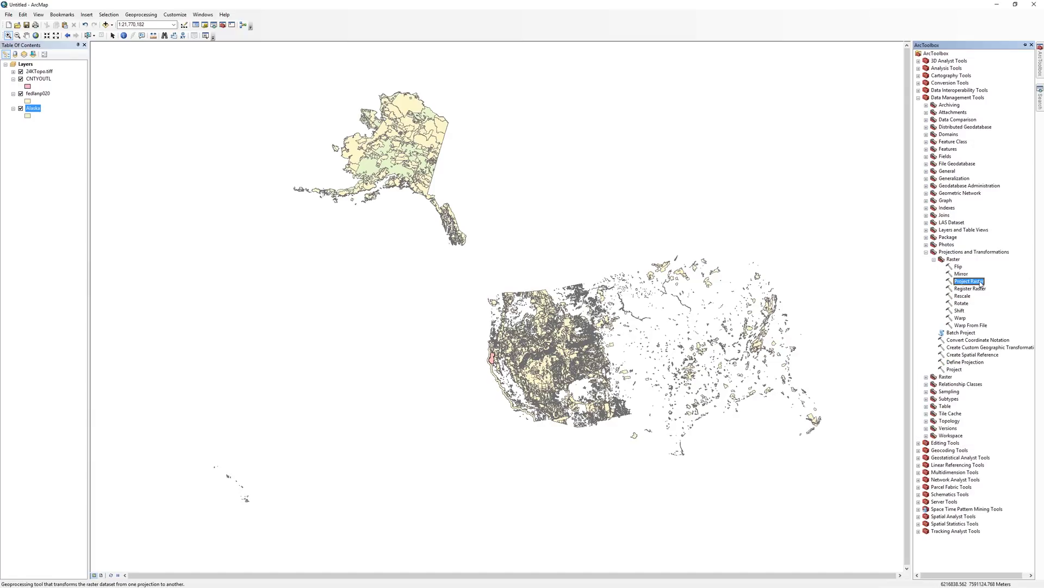
click(982, 283)
double_click(977, 281)
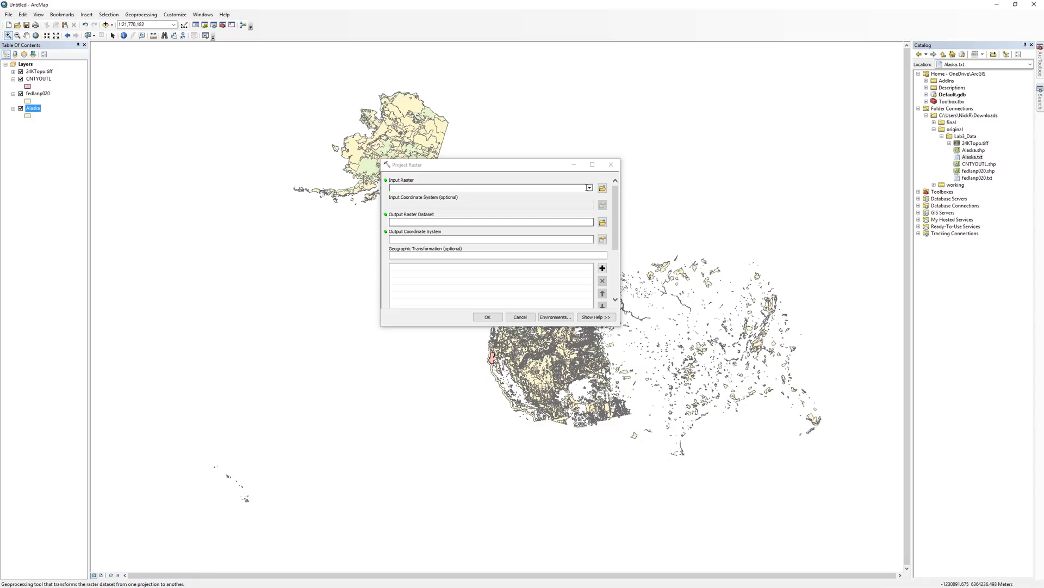
Set 24KTopo.tiff as input raster and Downloads\working\Topo_map as output
click(590, 189)
click(417, 198)
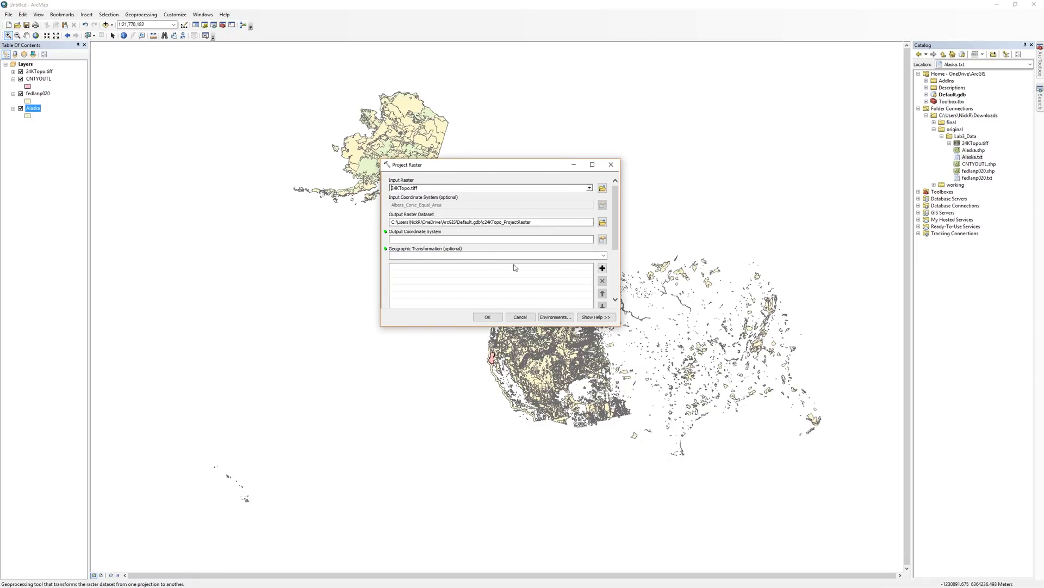
click(602, 238)
double_click(424, 213)
click(418, 219)
double_click(425, 220)
click(477, 288)
text(Topo_map)
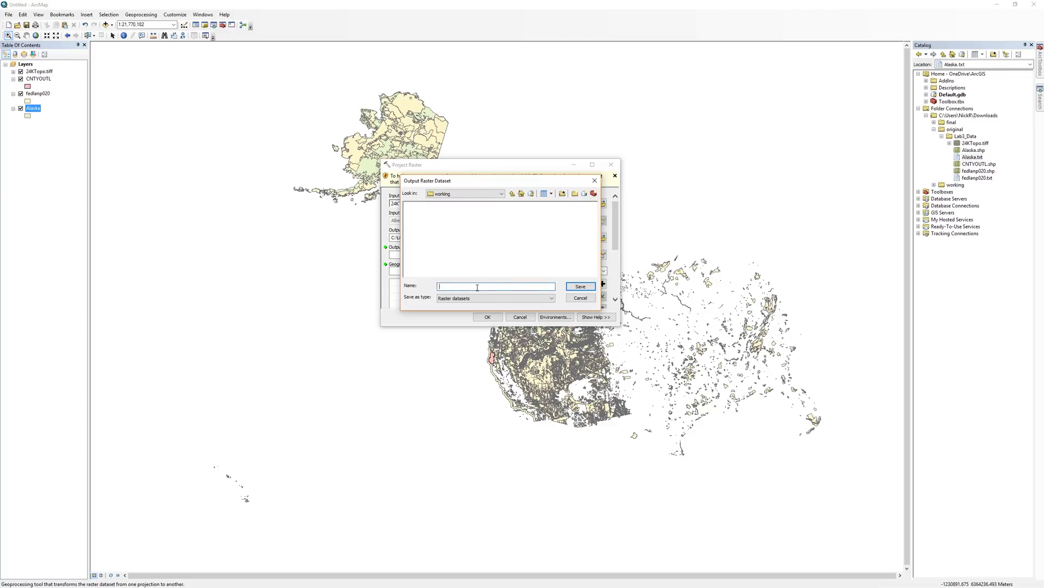
click(581, 286)
Choose WGS 1984 UTM Zone 10N as output coordinate system and run the reprojection
click(602, 256)
double_click(457, 204)
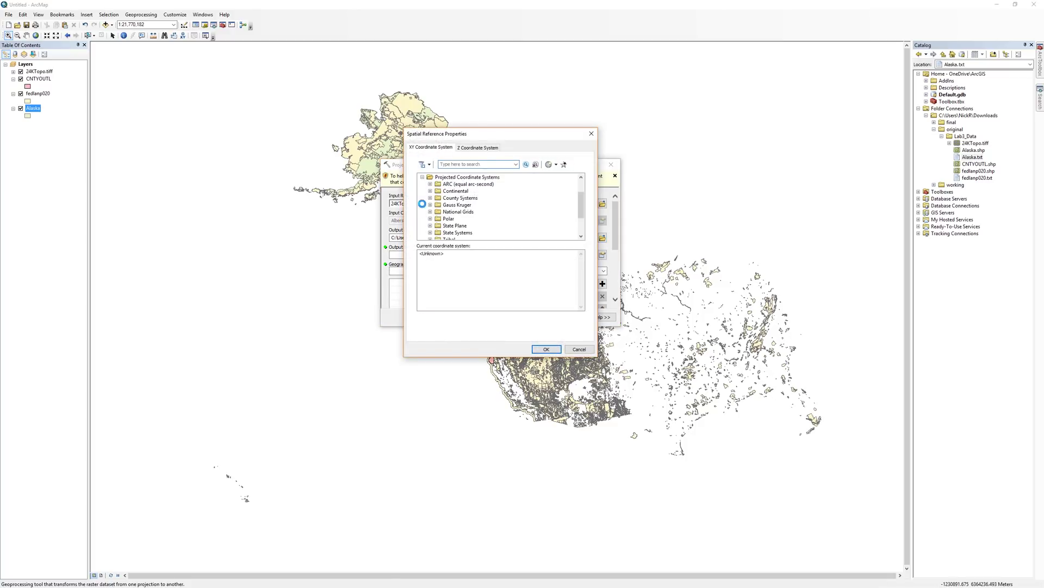
scroll(457, 212, down, 3)
double_click(453, 214)
double_click(461, 225)
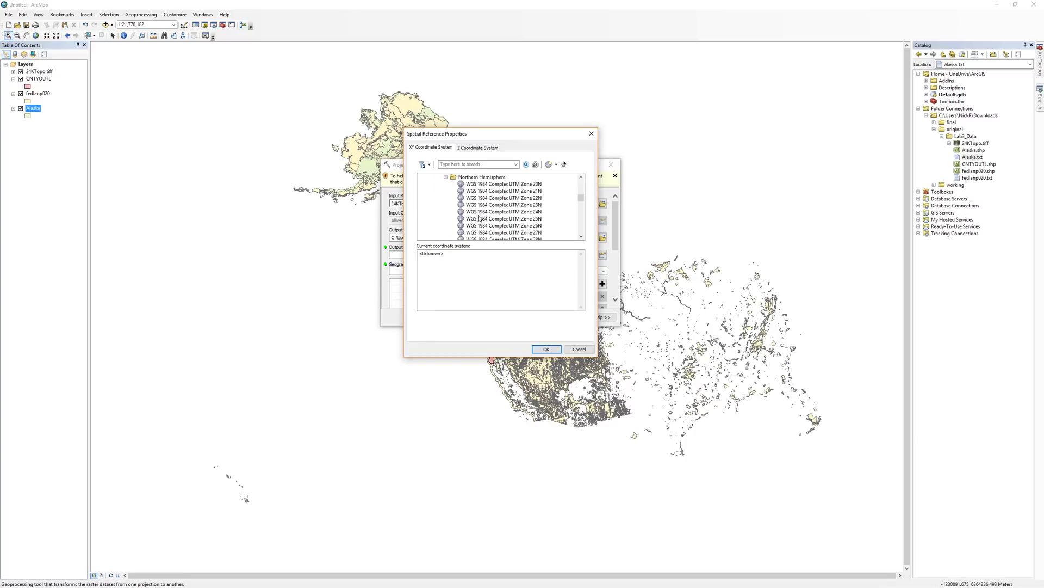
scroll(490, 212, down, 2)
click(486, 204)
click(546, 348)
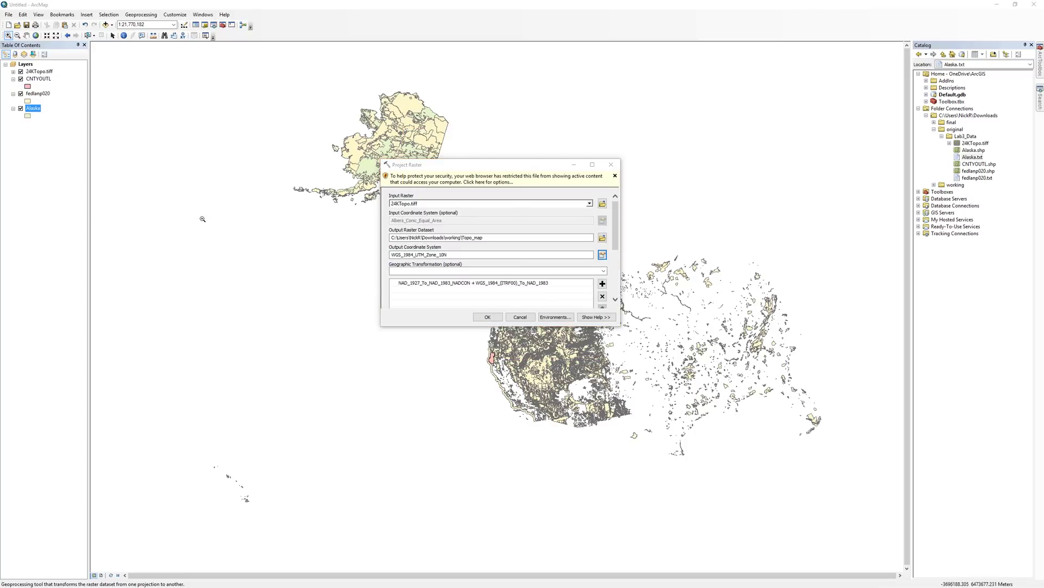
click(486, 317)
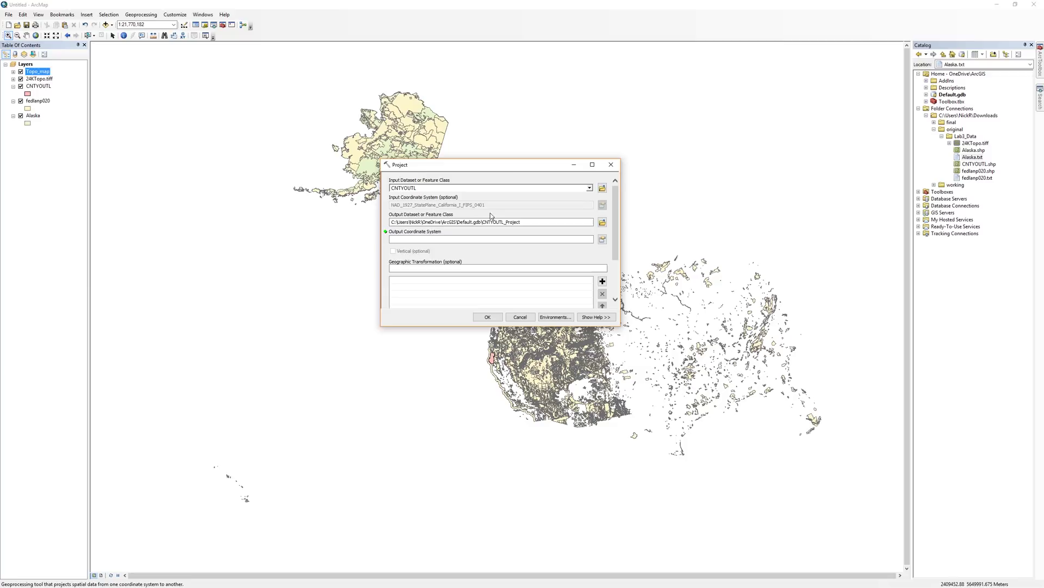
text(humboldt_proj)
Project CNTYOUTL to humboldt_county_boundary and fedlanp020, both in WGS 1984 UTM Zone 10N
click(580, 286)
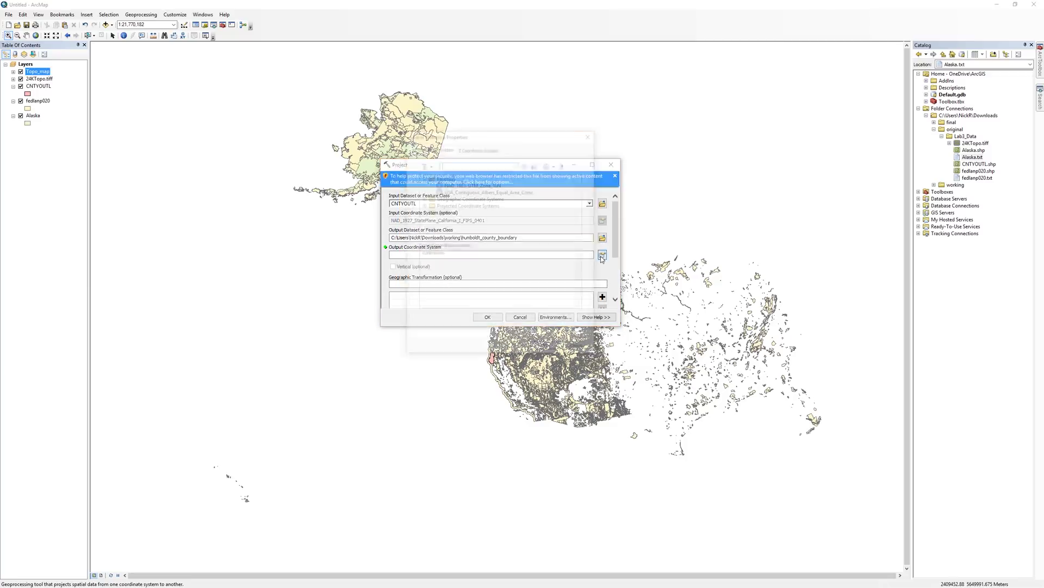
click(602, 253)
double_click(445, 216)
click(546, 349)
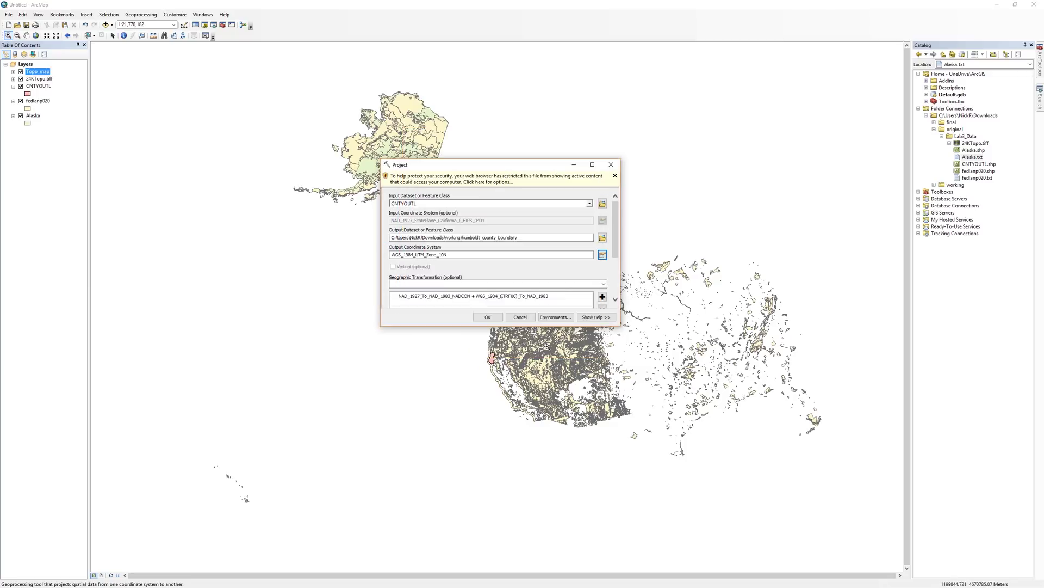
click(488, 317)
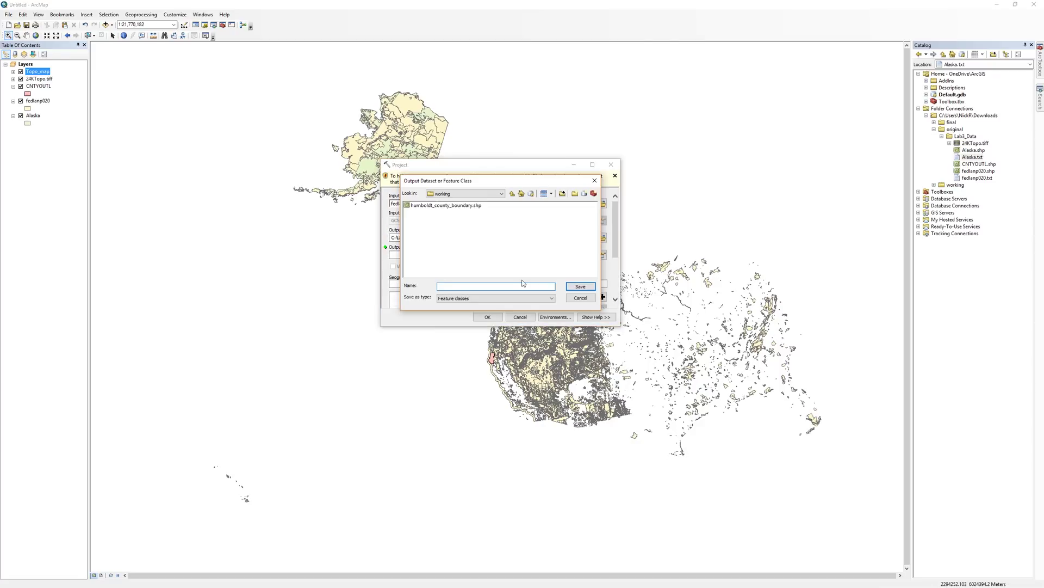
click(546, 348)
click(488, 316)
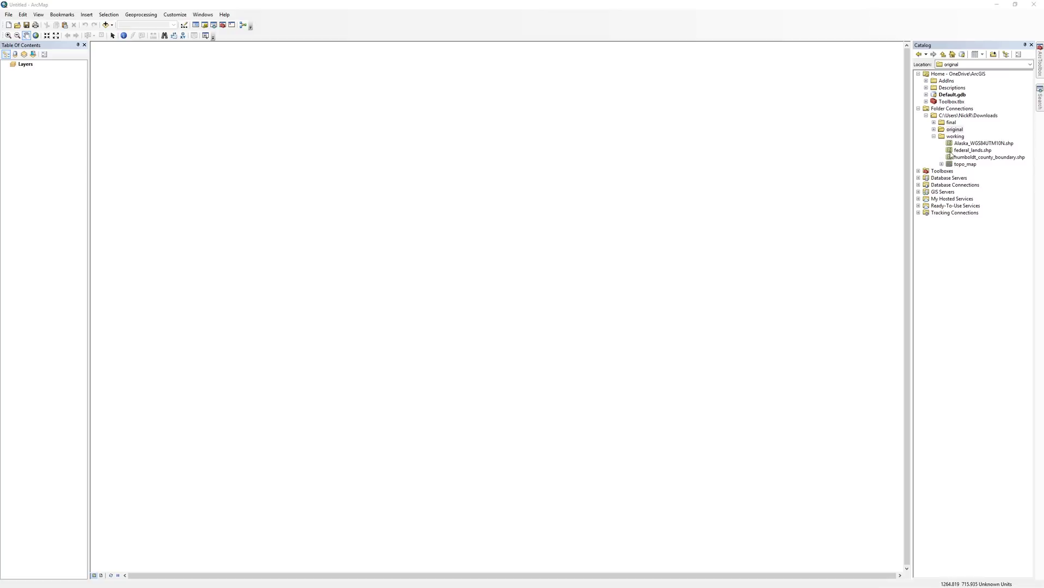
Add Alaska_WGS84UTM10N, federal_lands, humboldt_county_boundary and topo_map, then view full extent
click(950, 150)
click(950, 144)
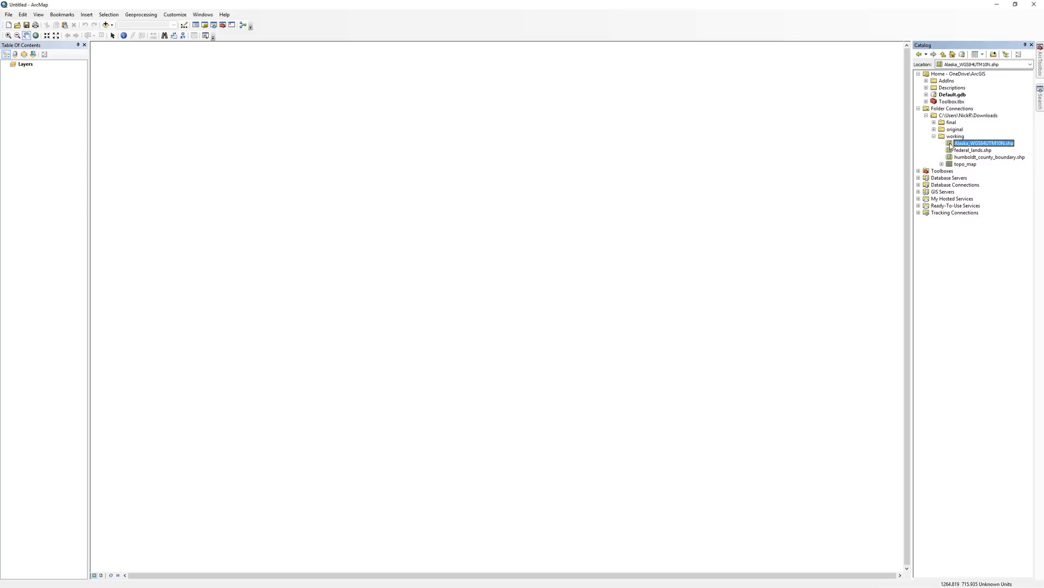
drag(951, 145, 882, 164)
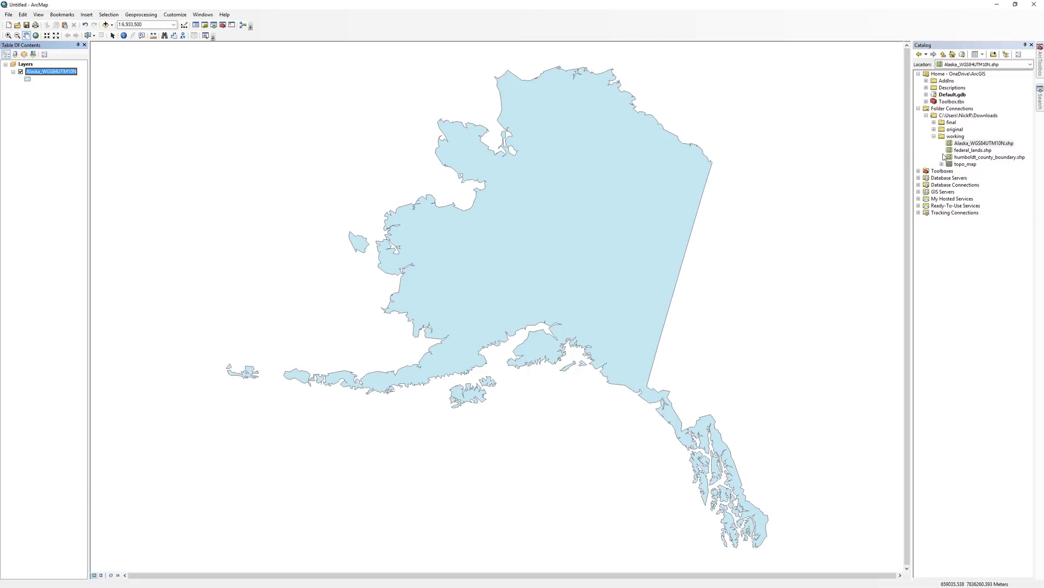
drag(951, 152, 878, 171)
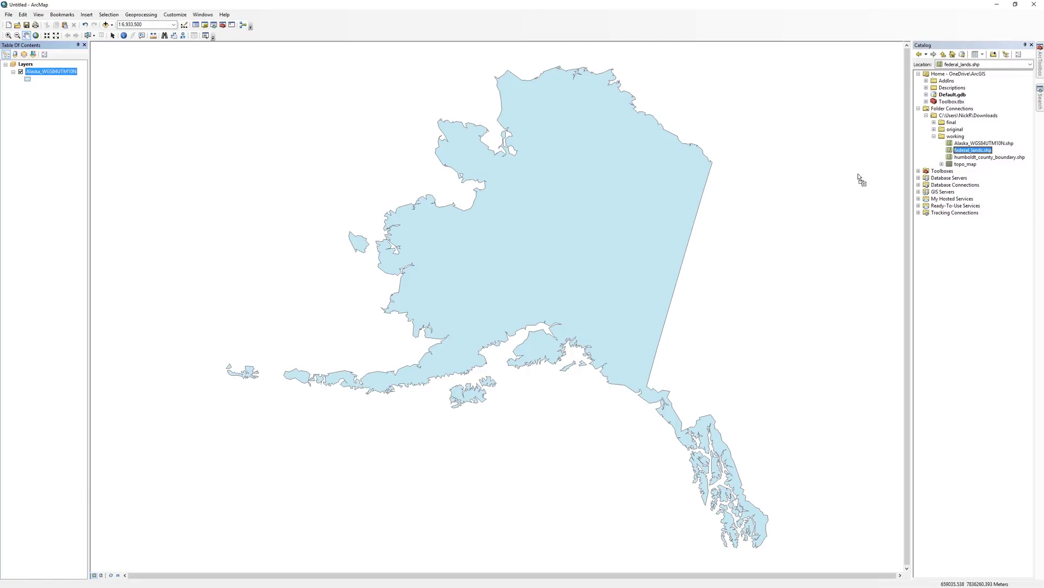
click(950, 157)
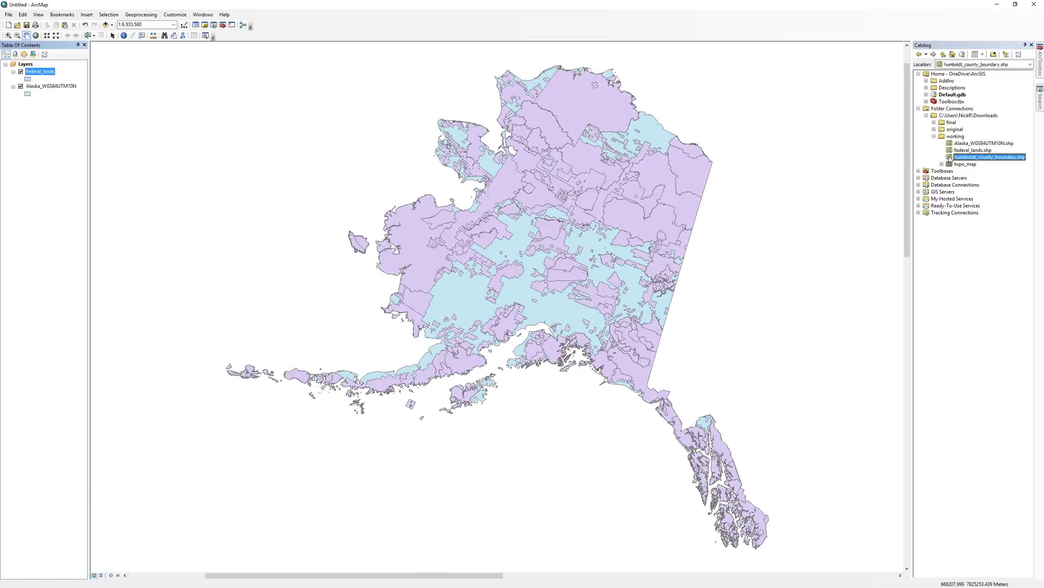
drag(950, 157, 837, 200)
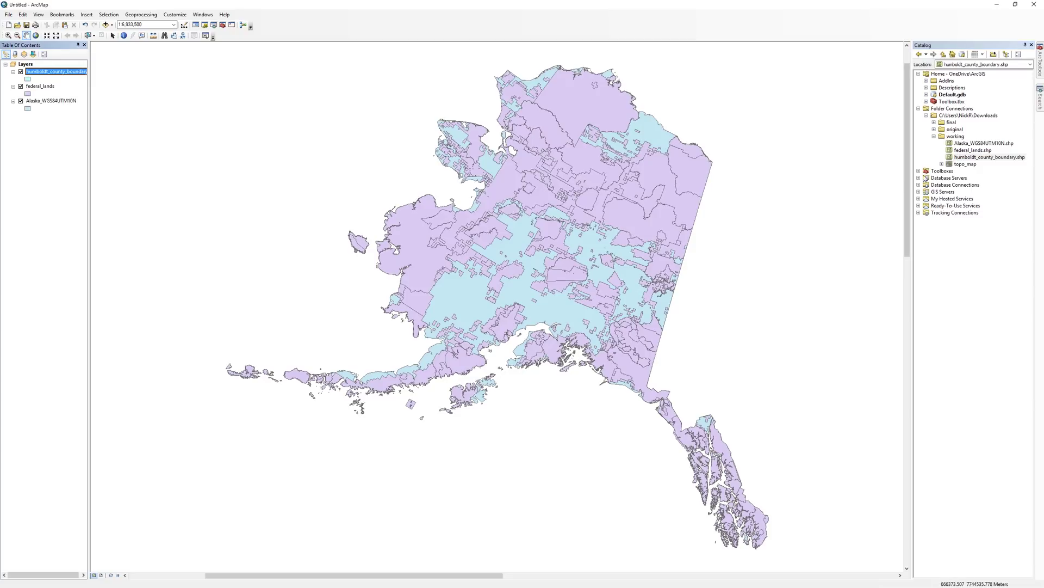
click(955, 163)
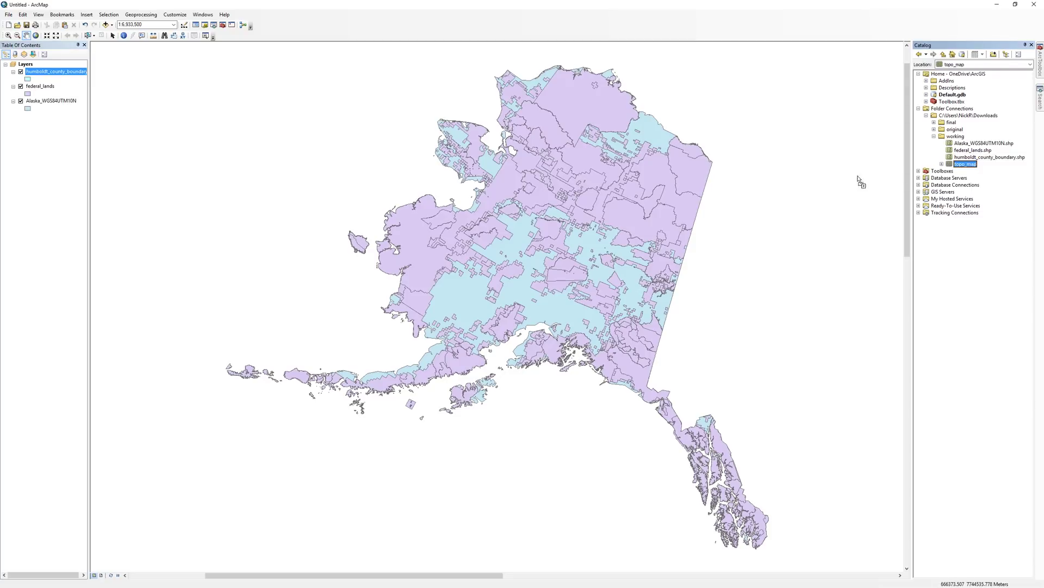
drag(955, 163, 836, 181)
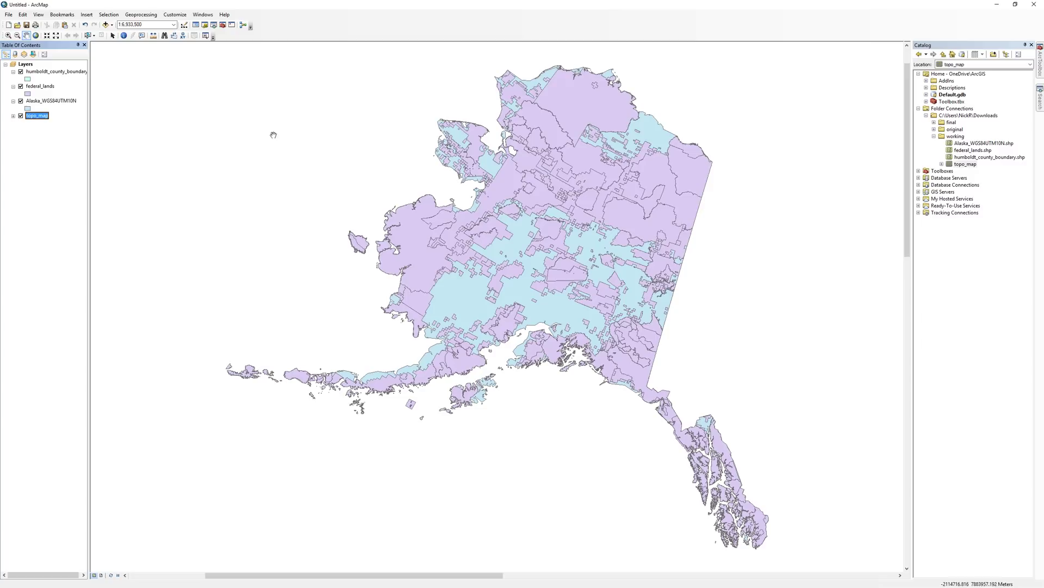
click(36, 36)
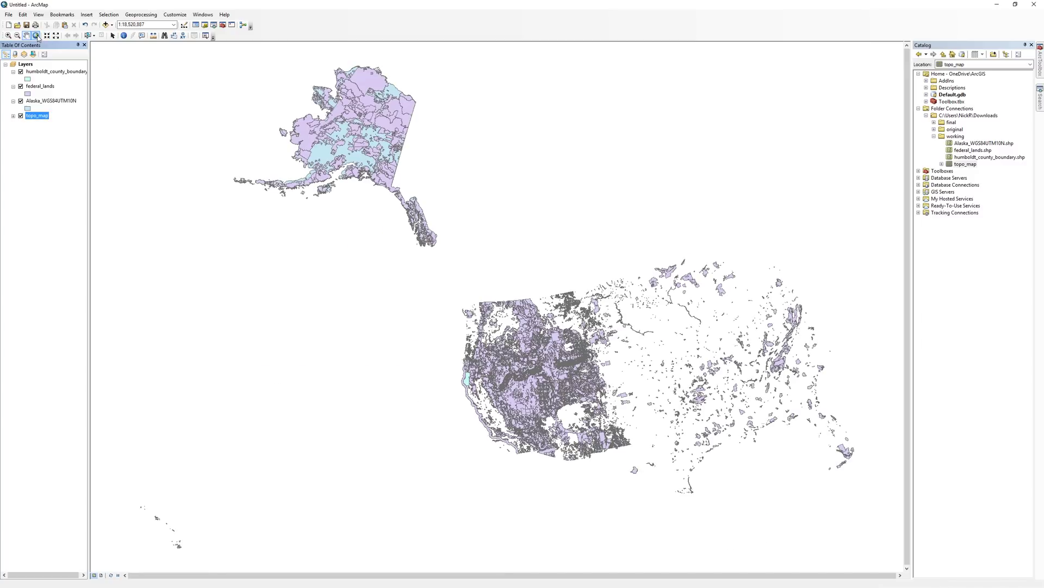